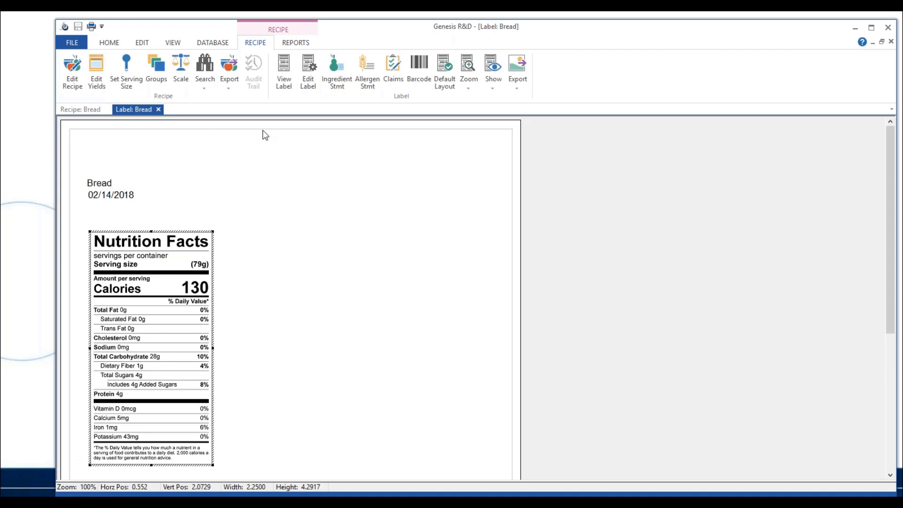
# Examine the Bread label's general settings, format options and available regulations, leaving the label settings without changes
pyautogui.click(307, 85)
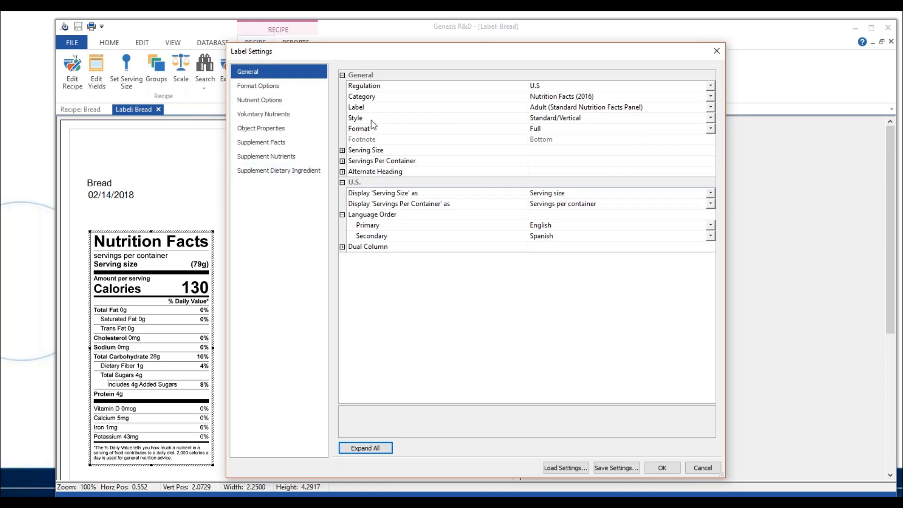
pyautogui.click(291, 86)
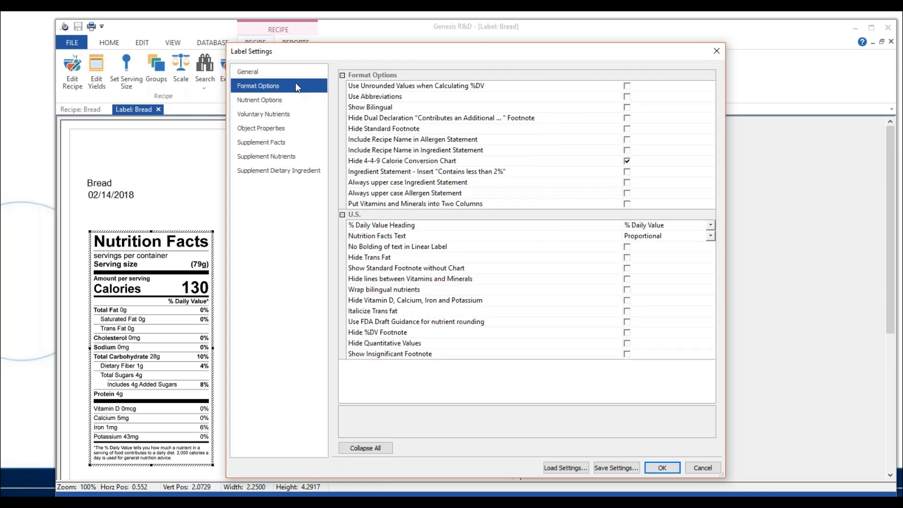
pyautogui.click(293, 71)
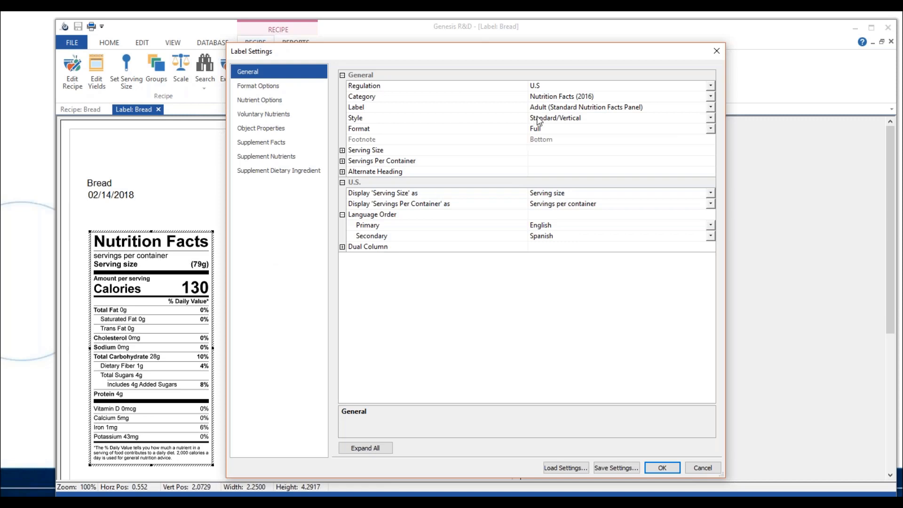
pyautogui.click(710, 86)
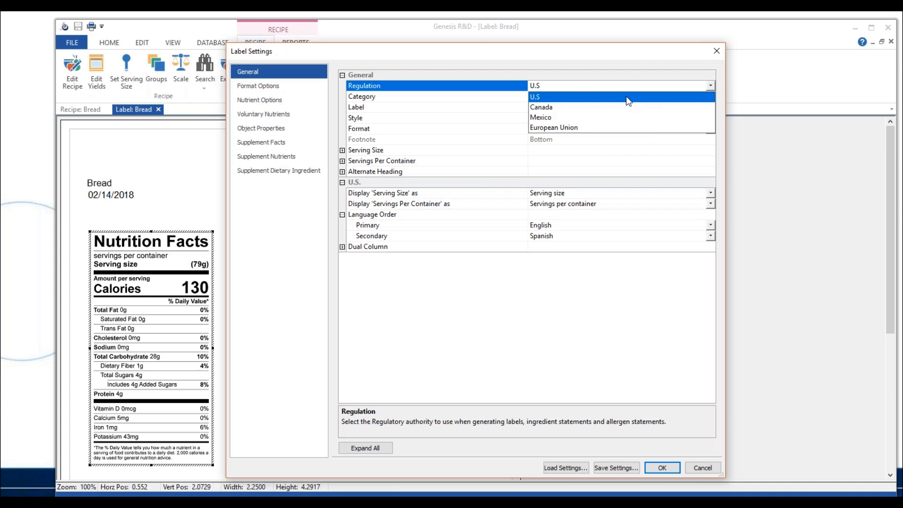
pyautogui.click(603, 83)
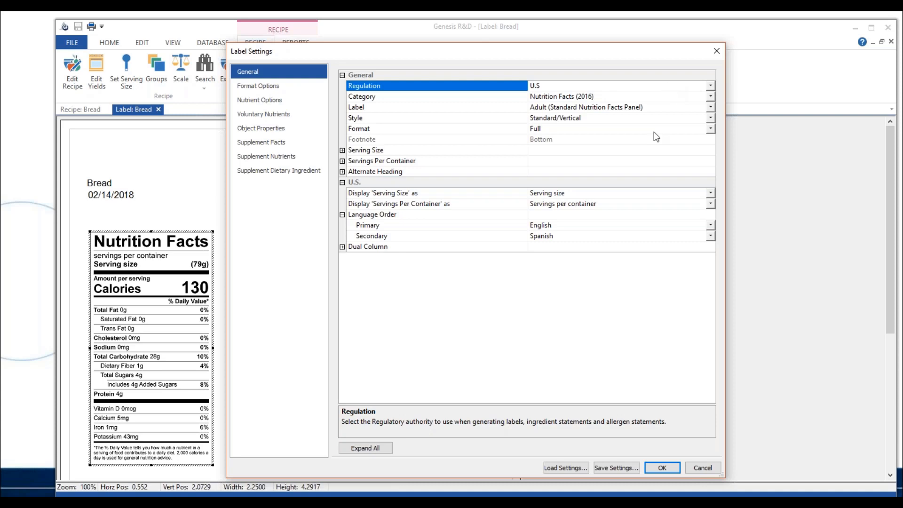
pyautogui.click(701, 467)
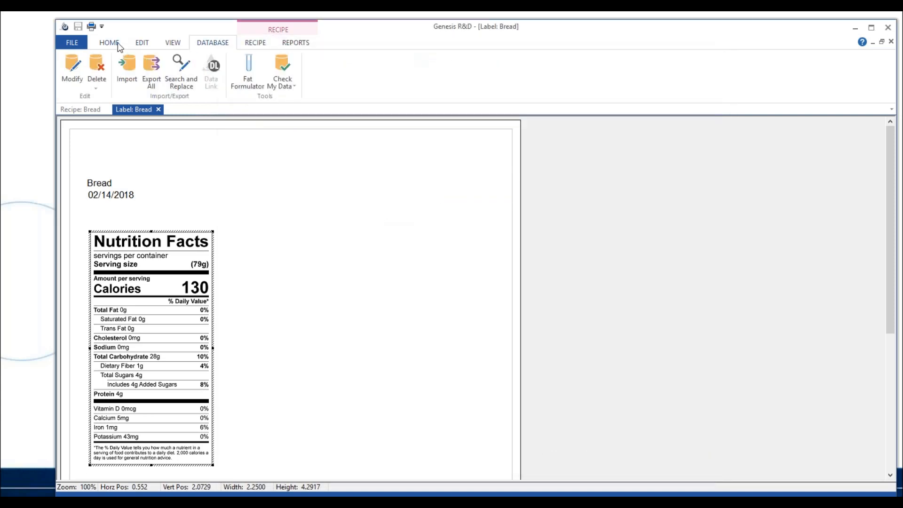
# Review the regulation choices in the program's general preferences, closing the preferences without changes
pyautogui.click(115, 47)
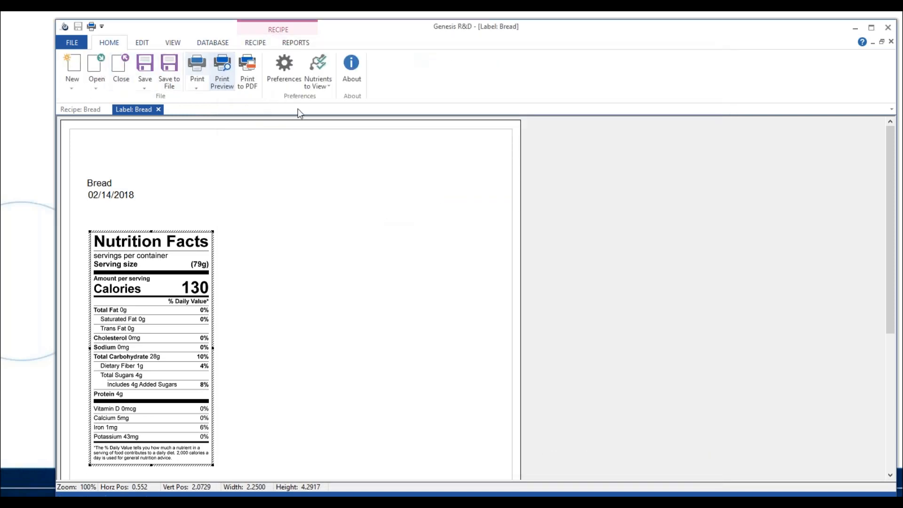
pyautogui.click(295, 89)
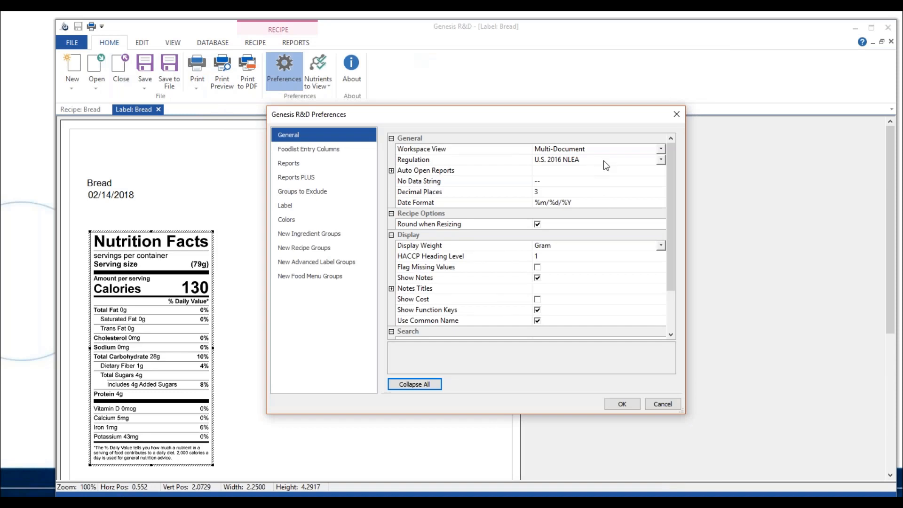
pyautogui.click(661, 160)
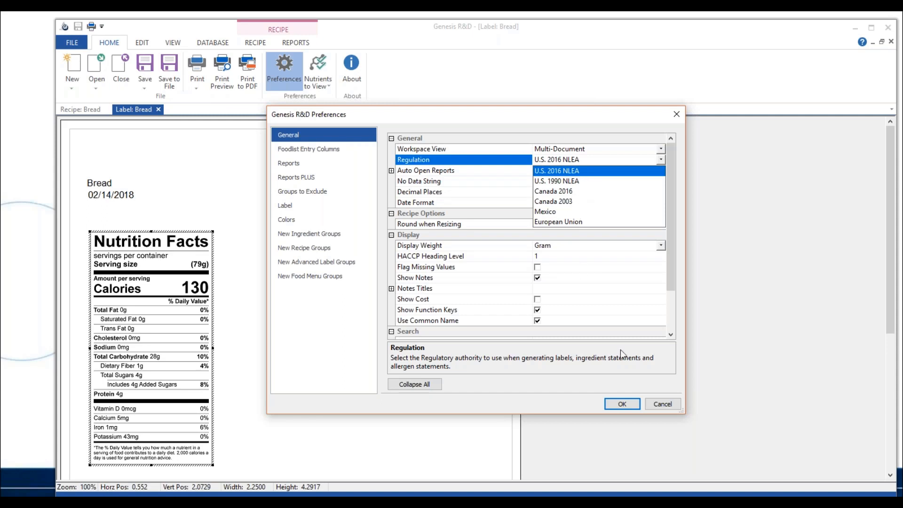
pyautogui.click(662, 404)
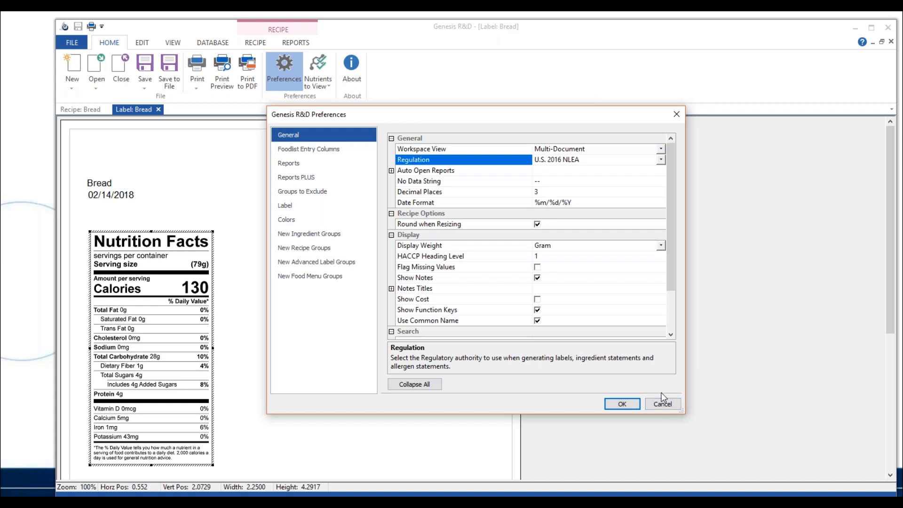
pyautogui.click(658, 401)
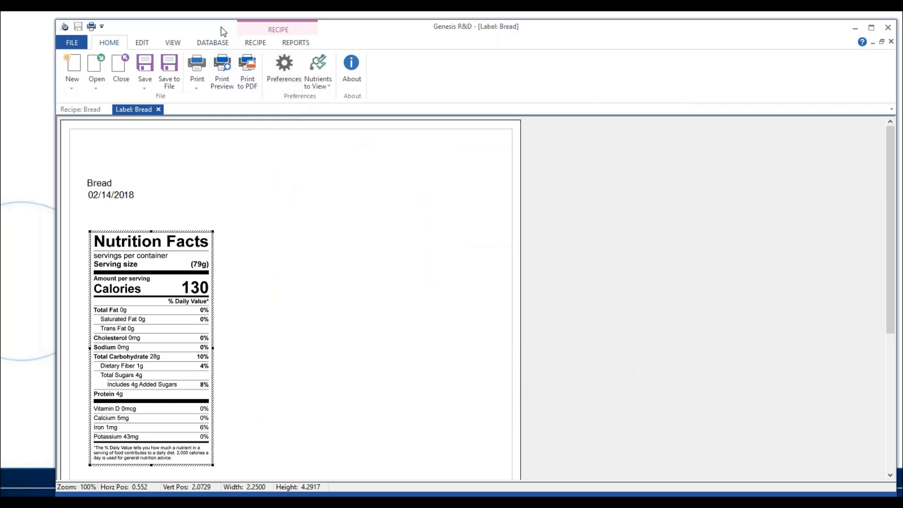
# Review the category and label type choices in the Bread label's general settings
pyautogui.click(258, 46)
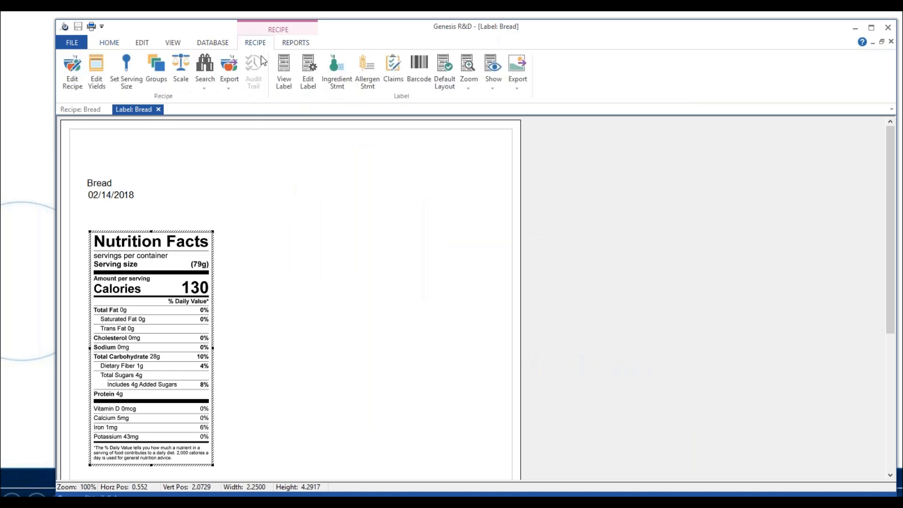
pyautogui.click(314, 87)
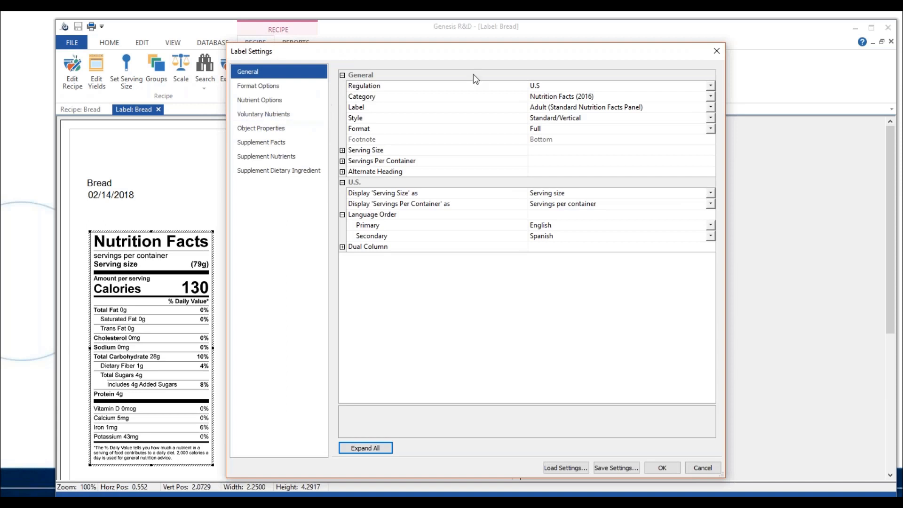
pyautogui.click(710, 98)
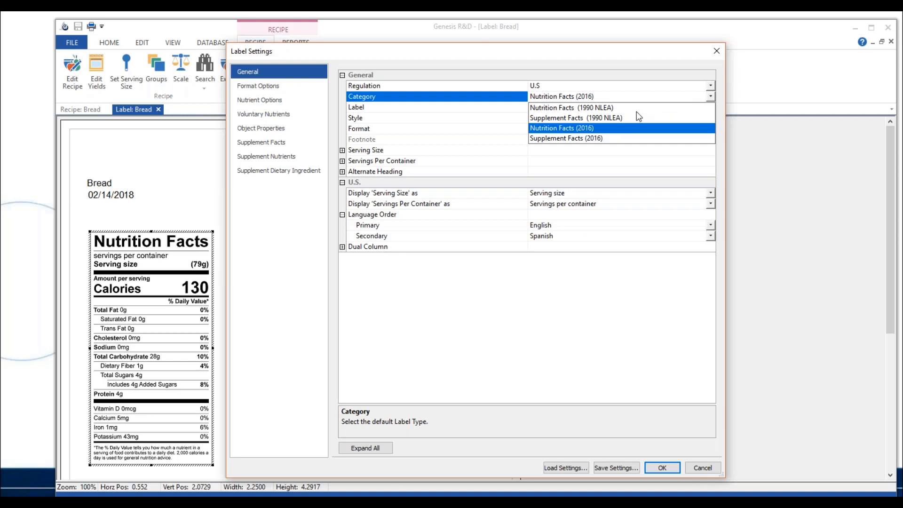
pyautogui.click(713, 99)
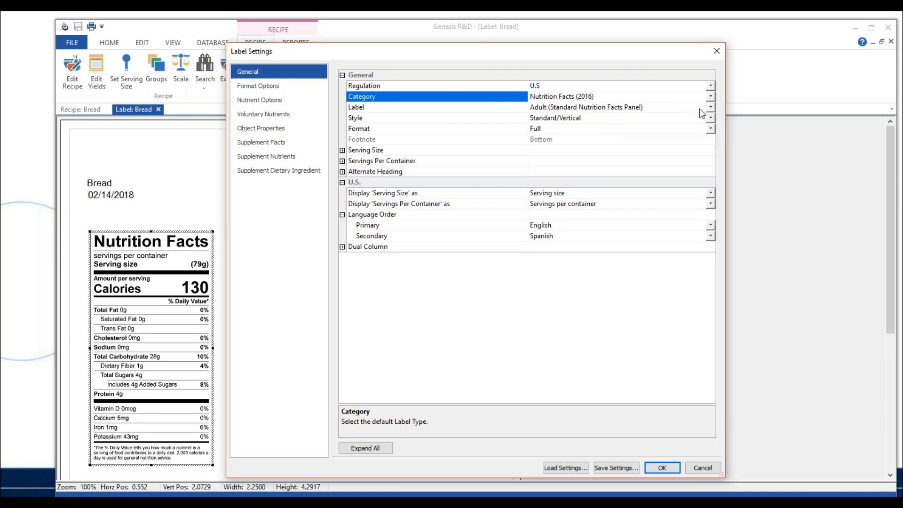
pyautogui.click(710, 108)
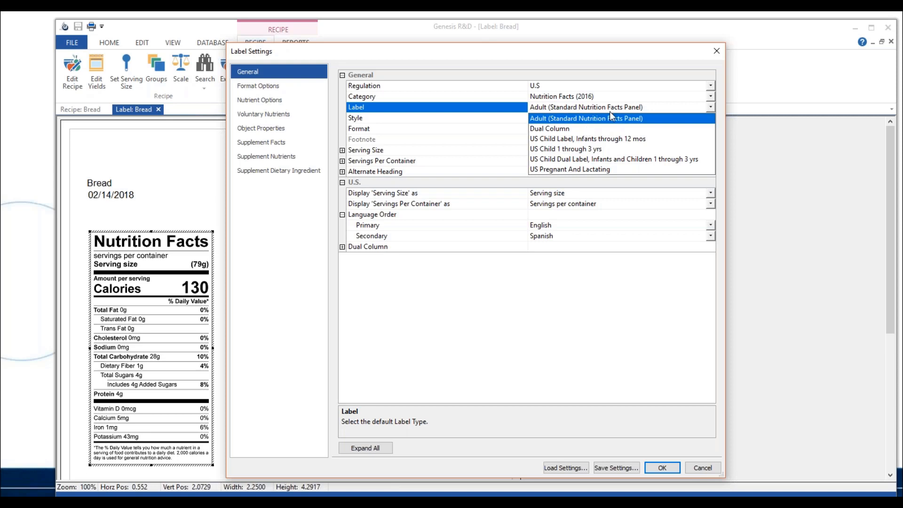
pyautogui.click(711, 107)
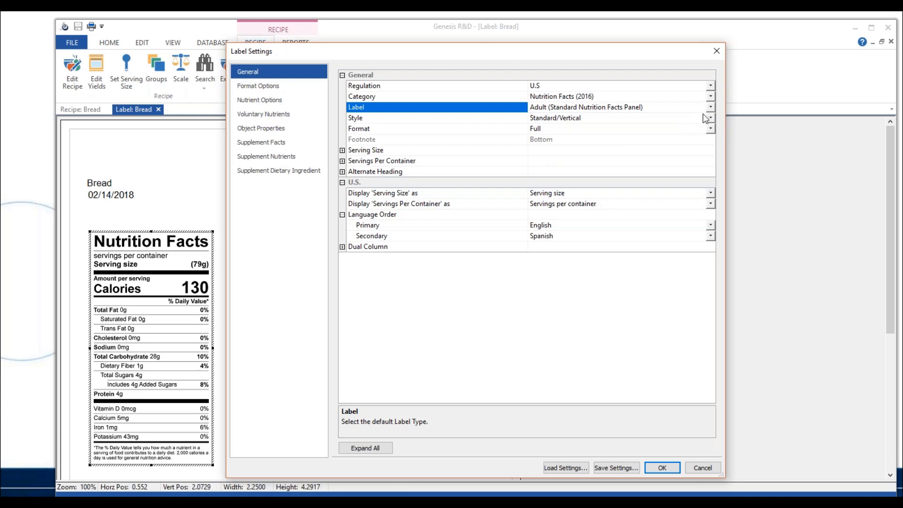
# Change the nutrition label style to Tabular/Horizontal and apply it to the Bread label
pyautogui.click(710, 119)
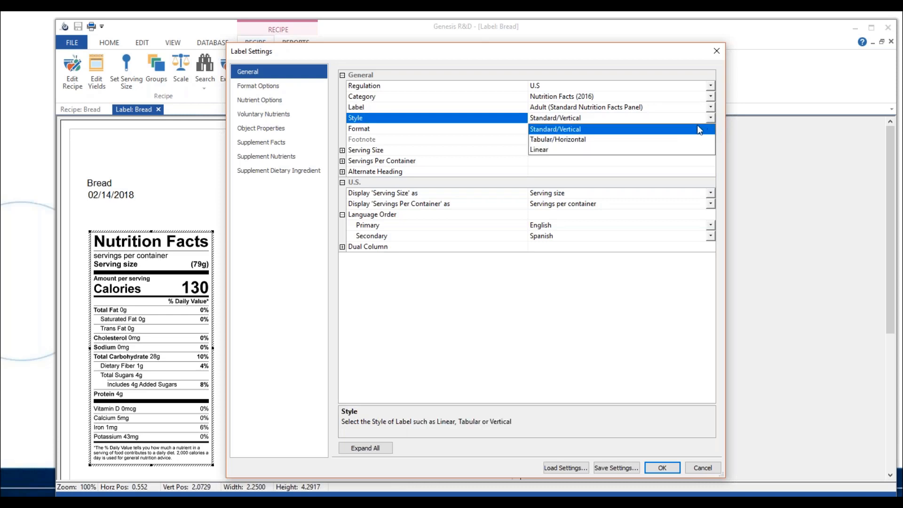
pyautogui.click(570, 140)
pyautogui.click(662, 469)
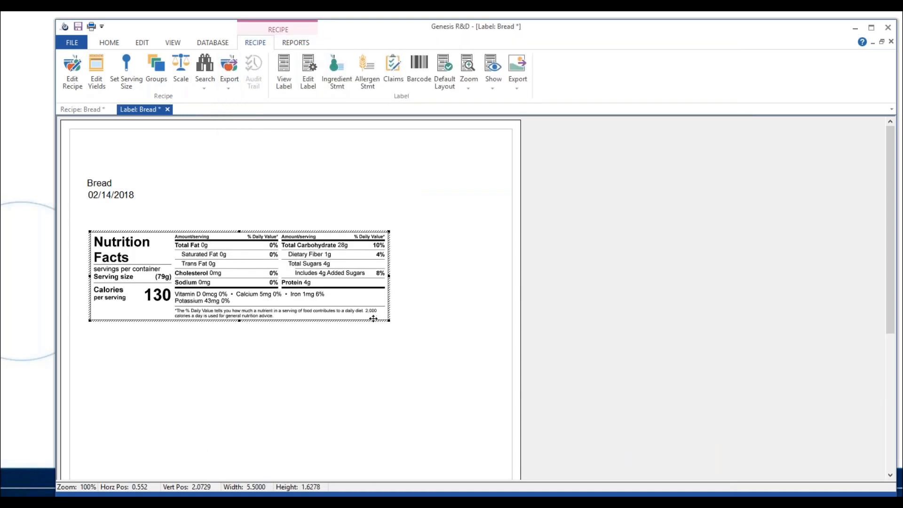
# Set the Bread label's style to Standard/Vertical, check the available formats while keeping Full, and apply the settings
pyautogui.click(315, 81)
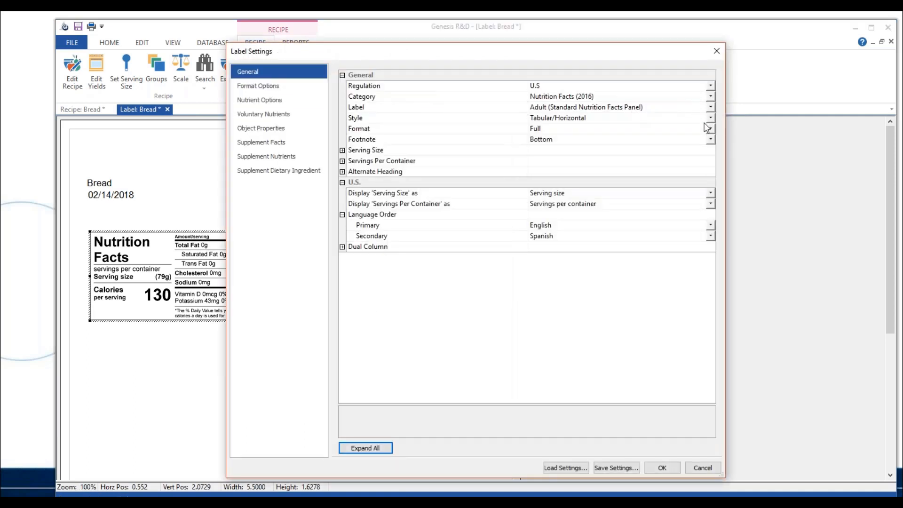
pyautogui.click(711, 118)
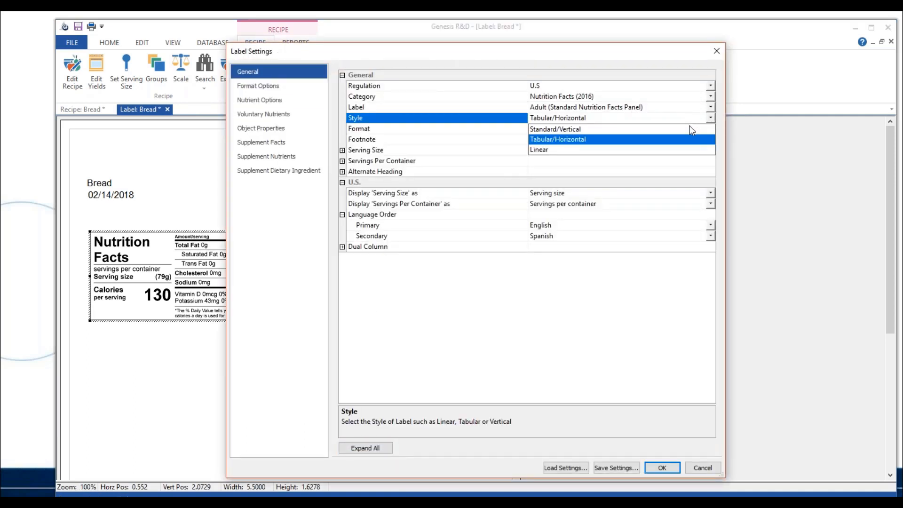
pyautogui.click(691, 131)
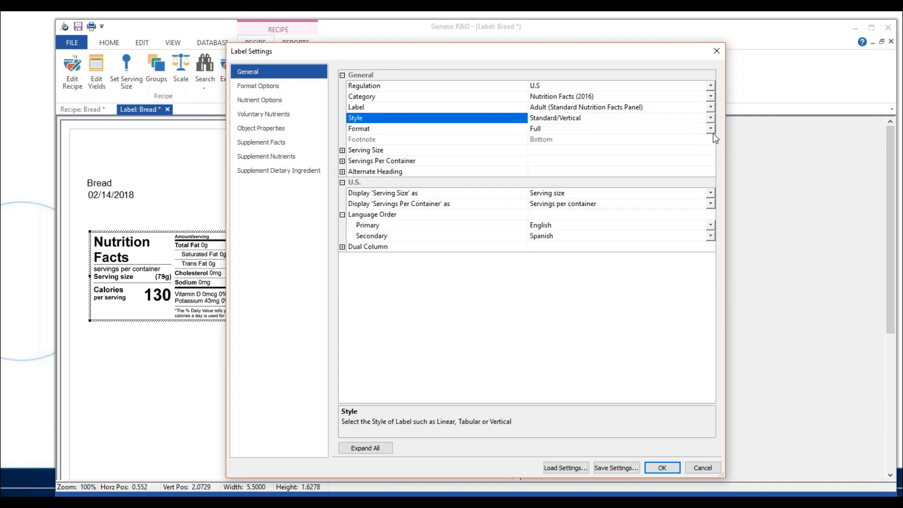
pyautogui.click(711, 128)
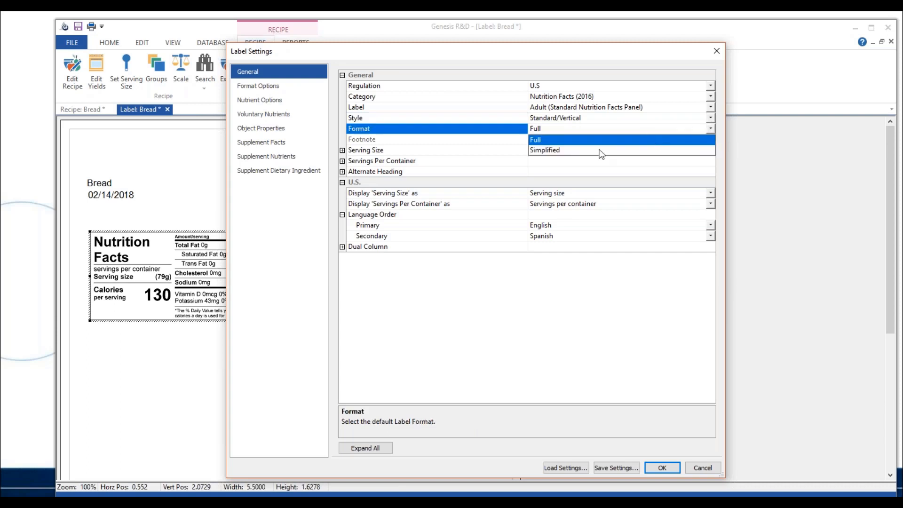
pyautogui.click(639, 120)
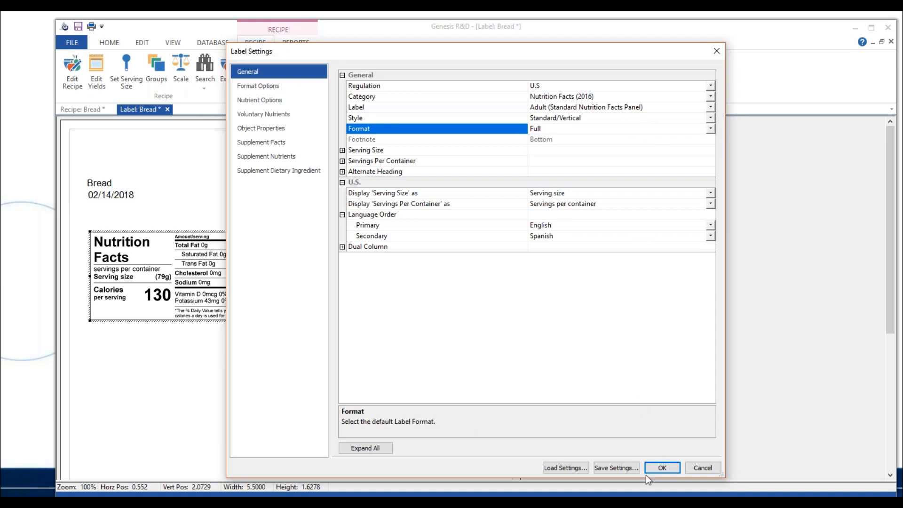
pyautogui.click(660, 468)
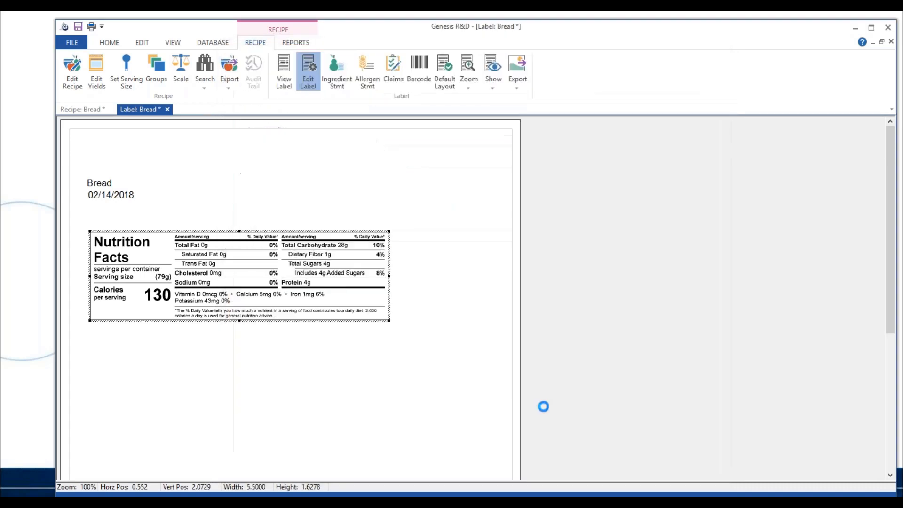
# Expand the serving size options in the label settings and enter "1 slice" as the English serving size
pyautogui.click(310, 92)
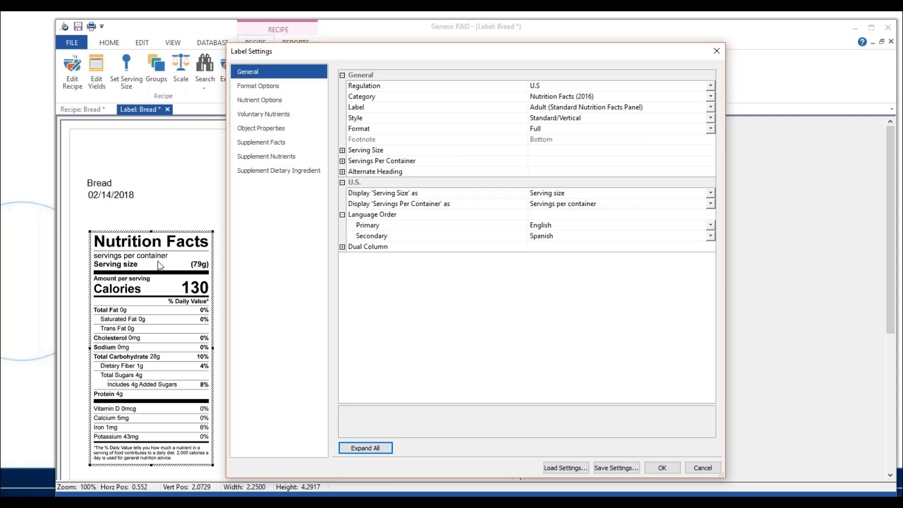
pyautogui.click(342, 150)
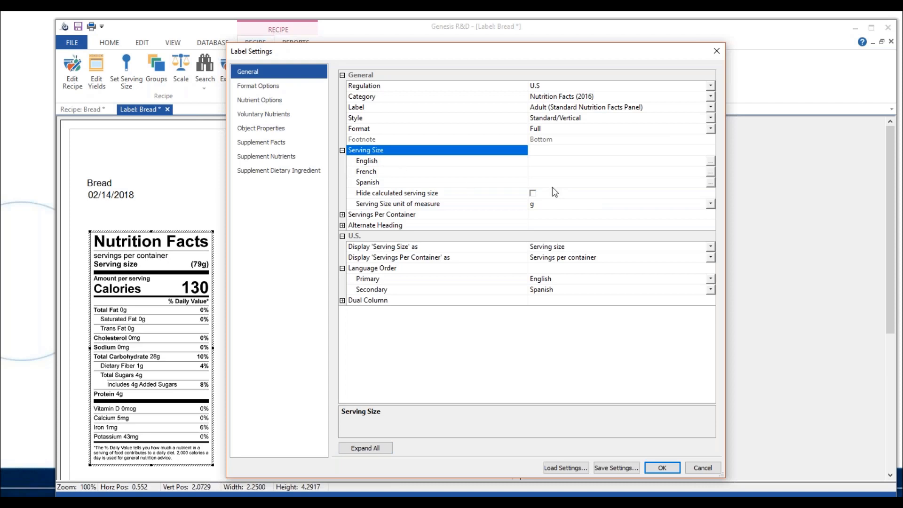
pyautogui.click(546, 162)
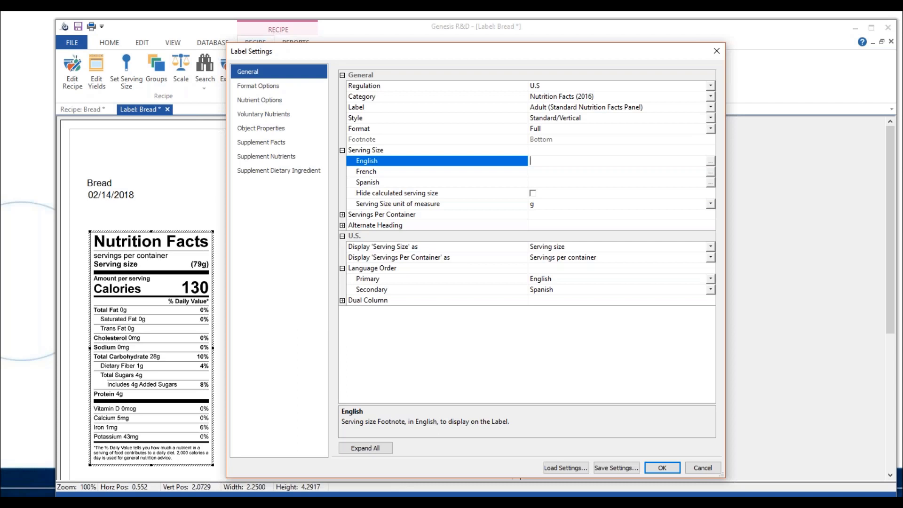
pyautogui.write('1 slice')
# Enter "1 tranche" as the French serving size and "1 rodaja" as the Spanish serving size
pyautogui.click(570, 172)
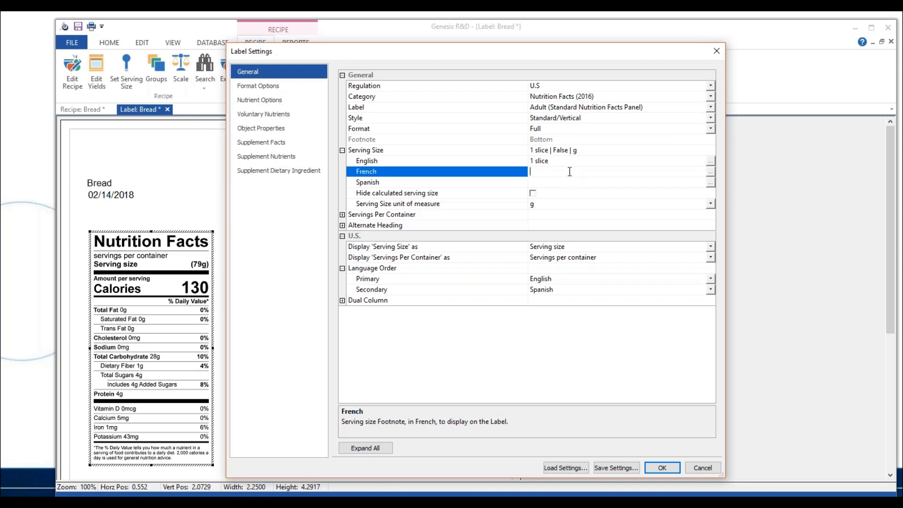
pyautogui.write('1 tranche')
pyautogui.click(561, 182)
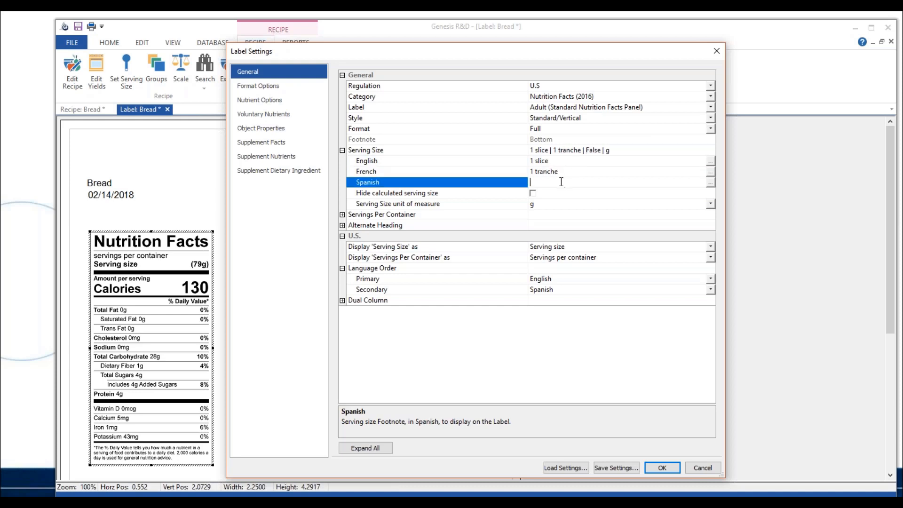
pyautogui.write('1 rodaja')
# Review the choices for the serving size unit of measure, keeping g
pyautogui.click(715, 205)
pyautogui.click(714, 205)
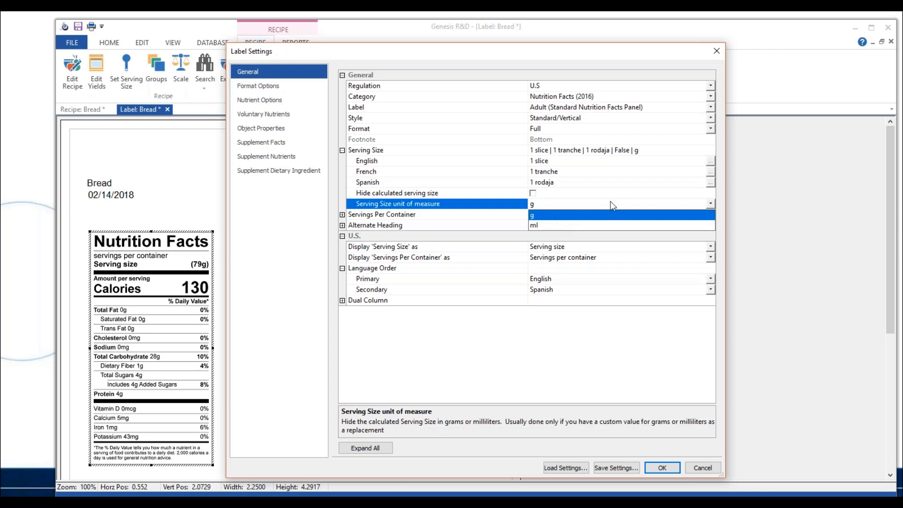
pyautogui.click(590, 192)
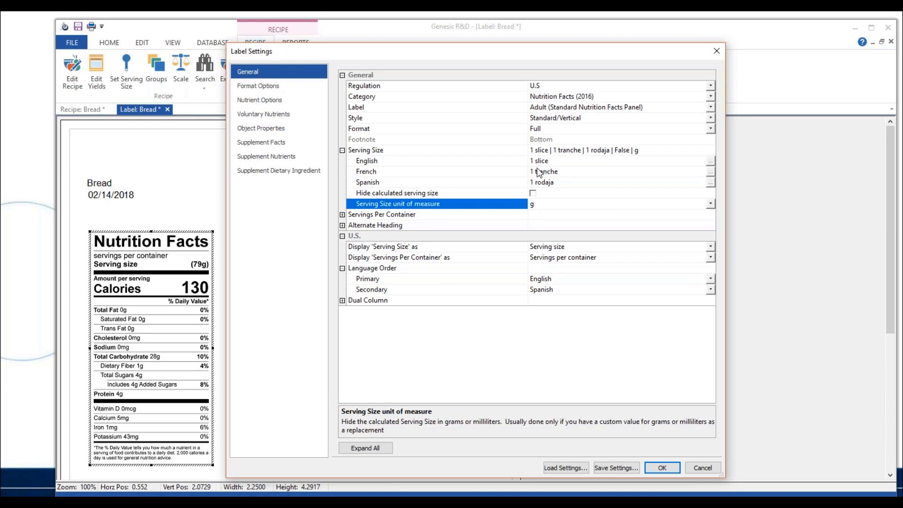
# Enter 8 as the servings per container in English, French and Spanish, and apply the label settings
pyautogui.click(342, 214)
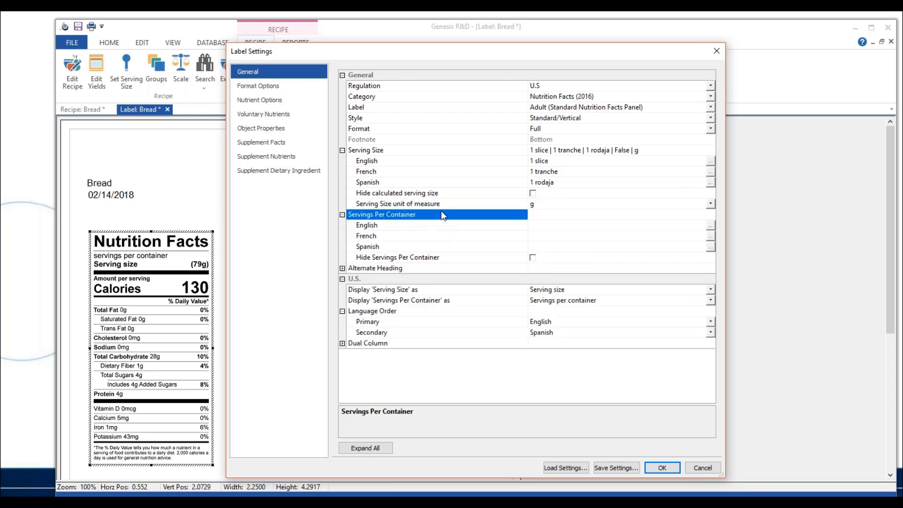
pyautogui.click(547, 226)
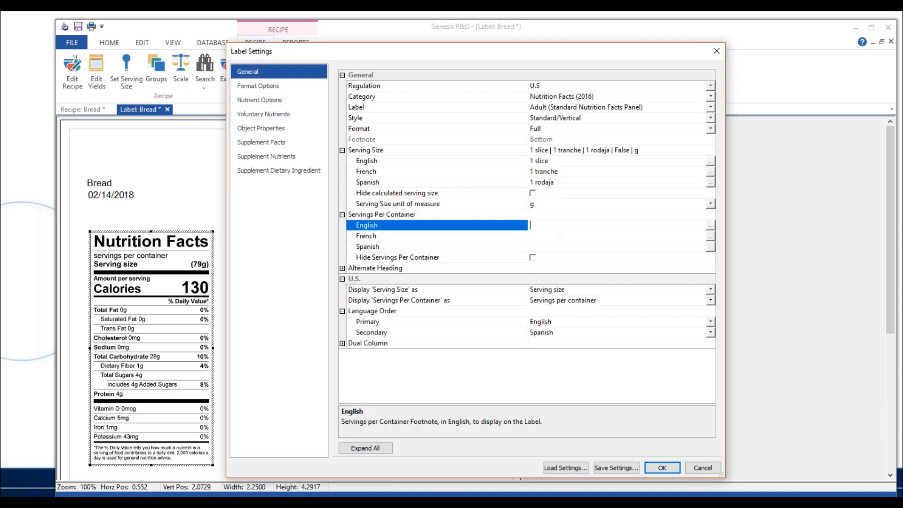
pyautogui.write('8')
pyautogui.click(544, 236)
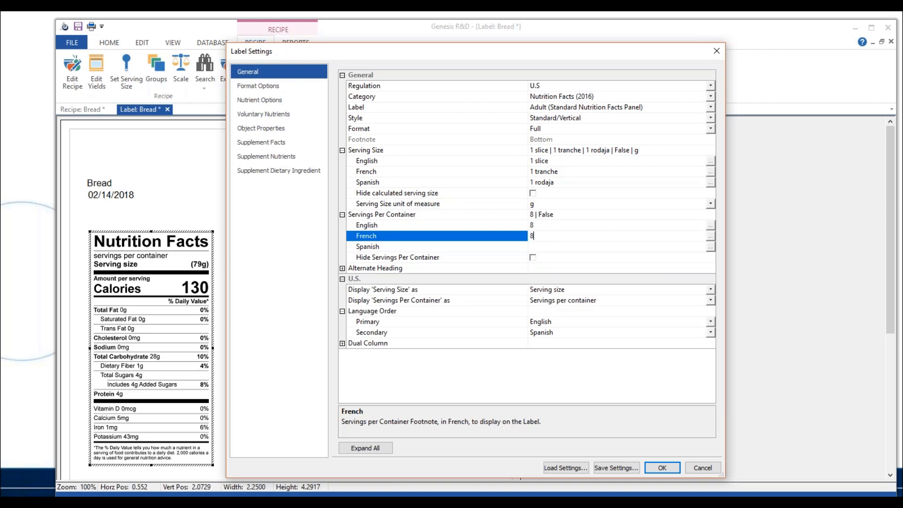
pyautogui.click(540, 248)
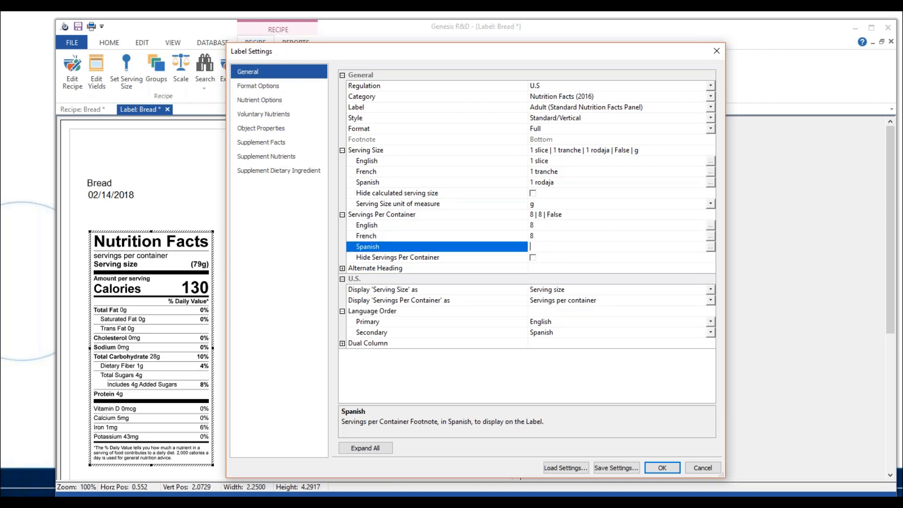
pyautogui.write('8')
pyautogui.click(653, 468)
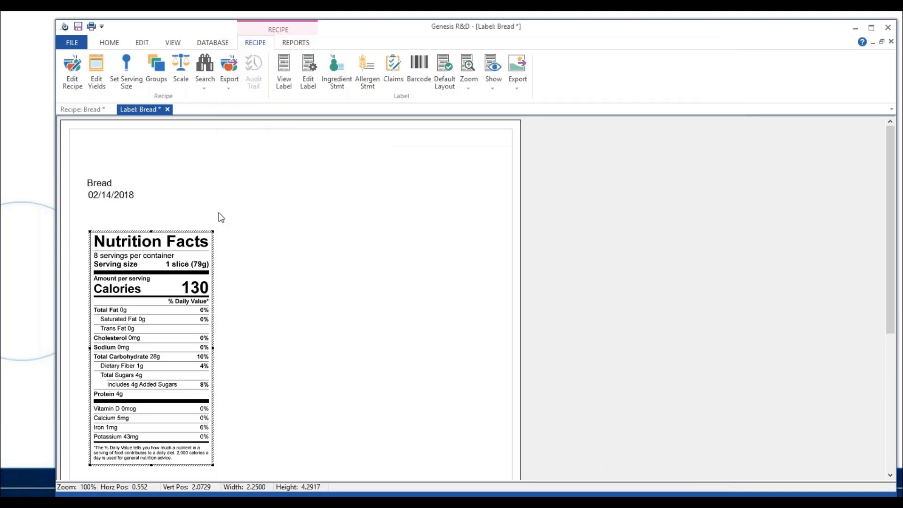
# Reopen the label settings and examine the format options and the display wording choices for Added Sugar, keeping Includes Xg Added Sugars
pyautogui.click(309, 81)
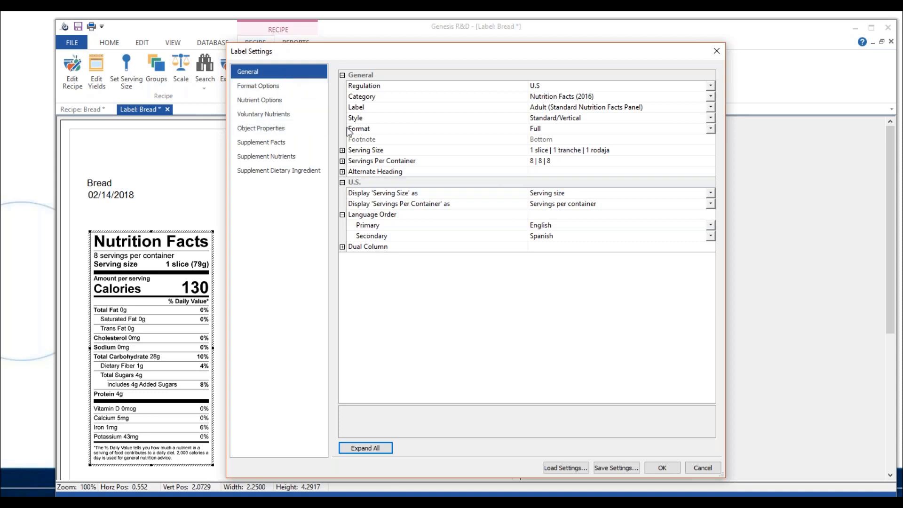
pyautogui.click(284, 85)
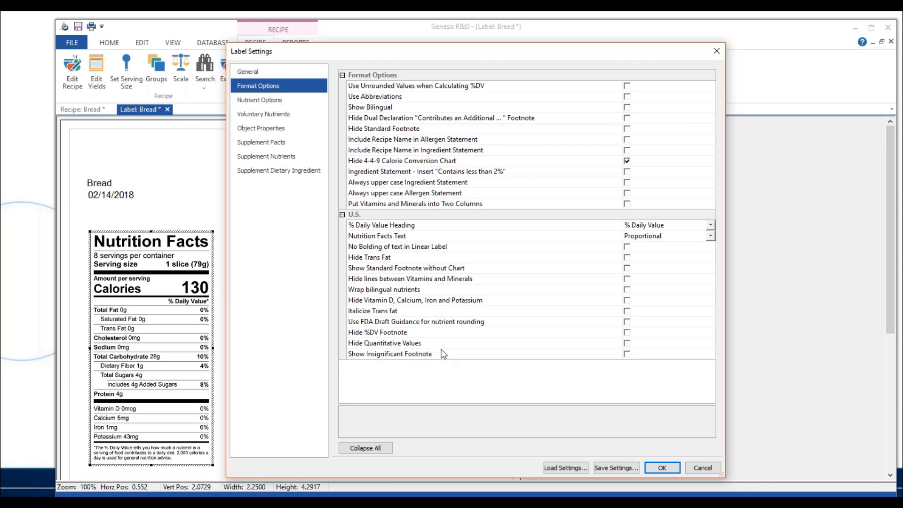
pyautogui.click(291, 103)
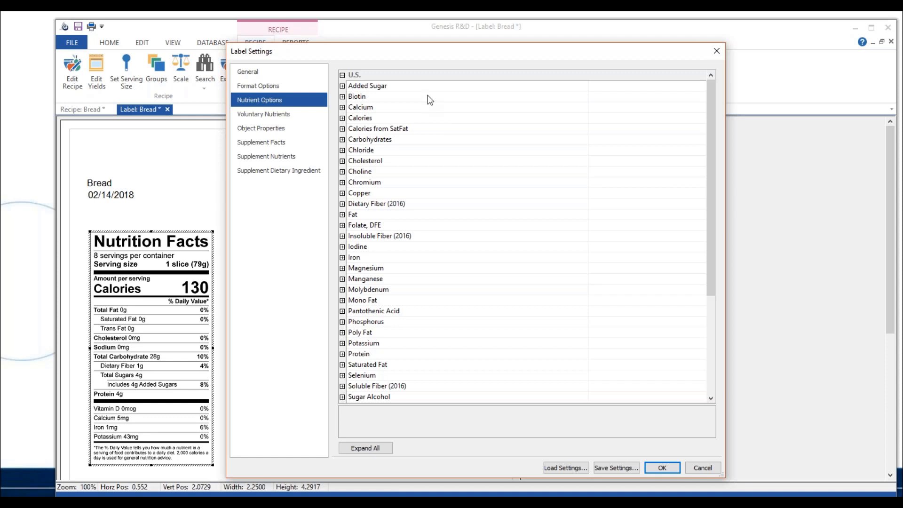
pyautogui.click(346, 87)
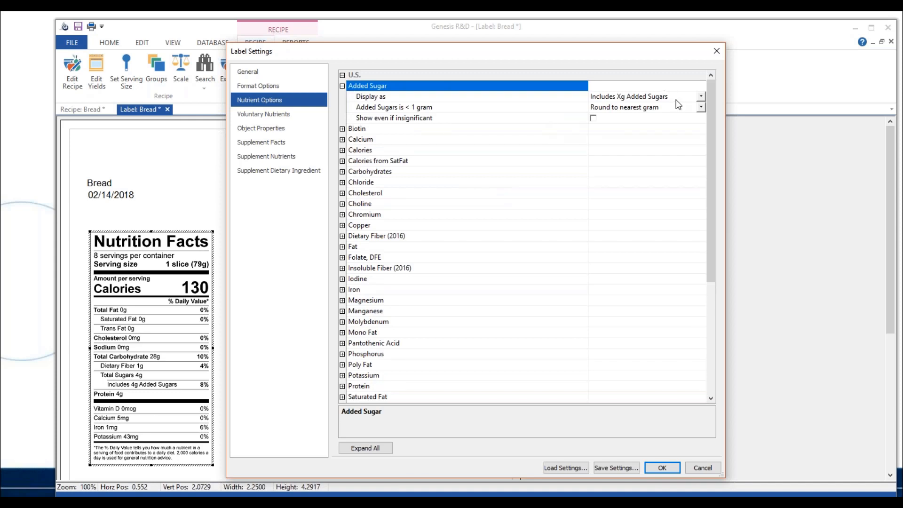
pyautogui.click(697, 95)
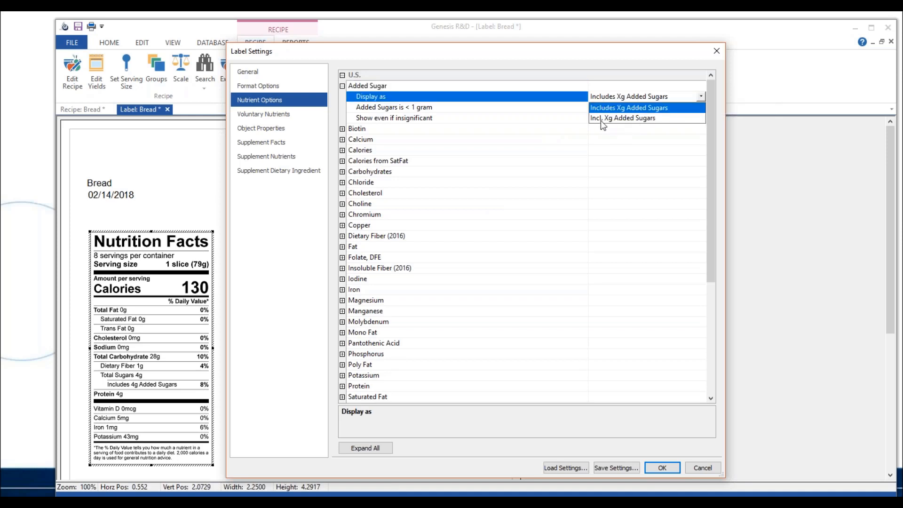
pyautogui.click(574, 109)
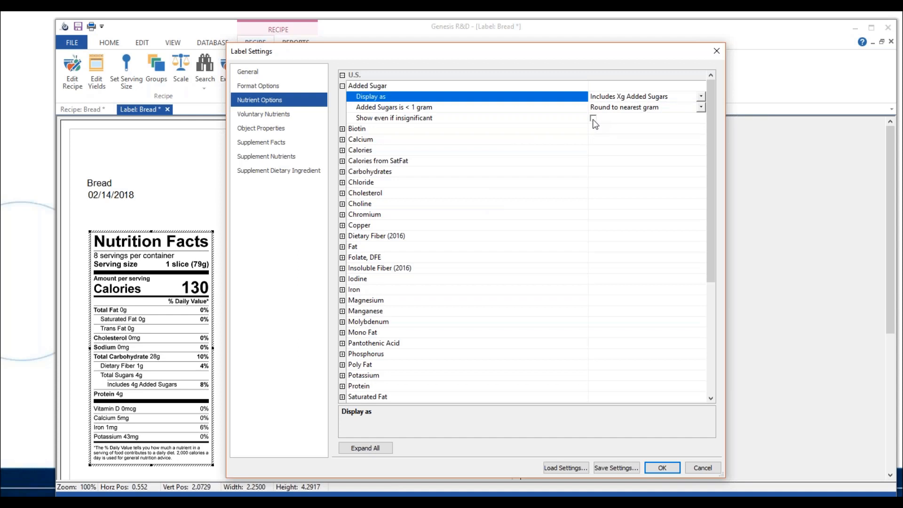
# Review the nutrient options for Calcium and the display wording choices for Calories, keeping Calories
pyautogui.doubleClick(356, 139)
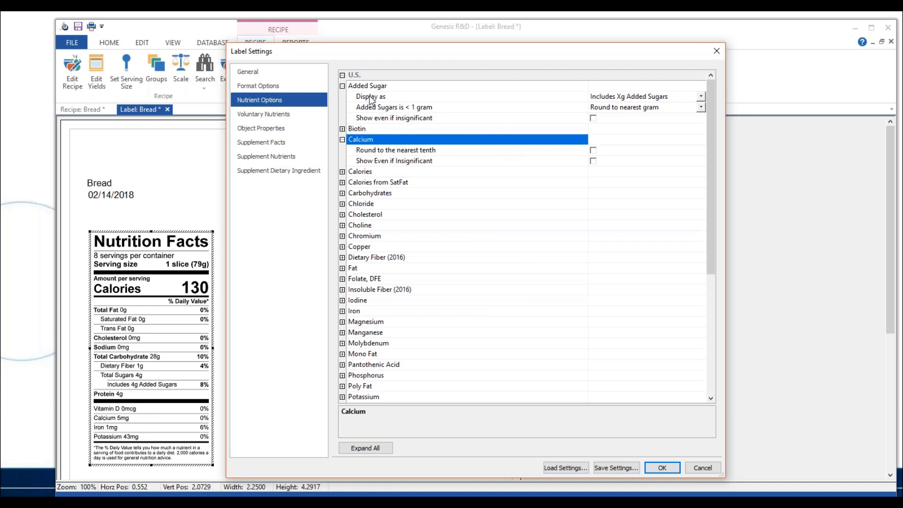
pyautogui.click(342, 86)
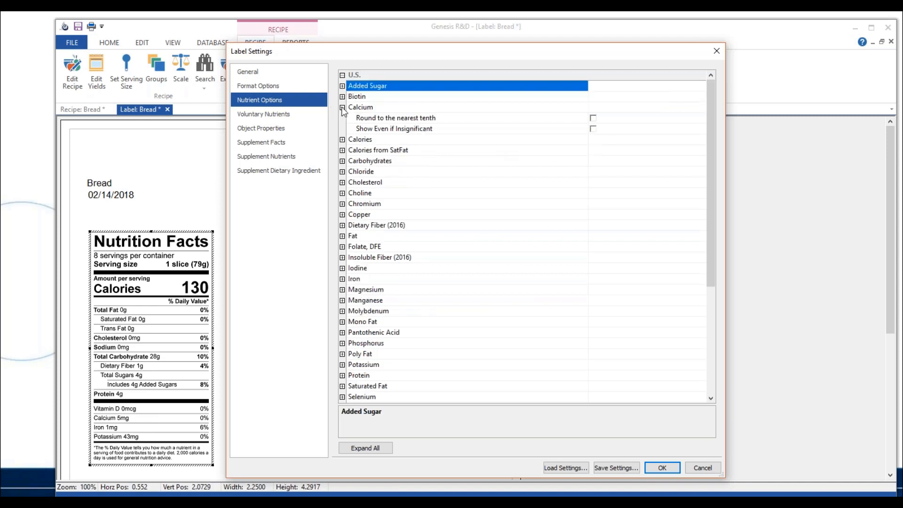
pyautogui.click(342, 108)
pyautogui.click(343, 118)
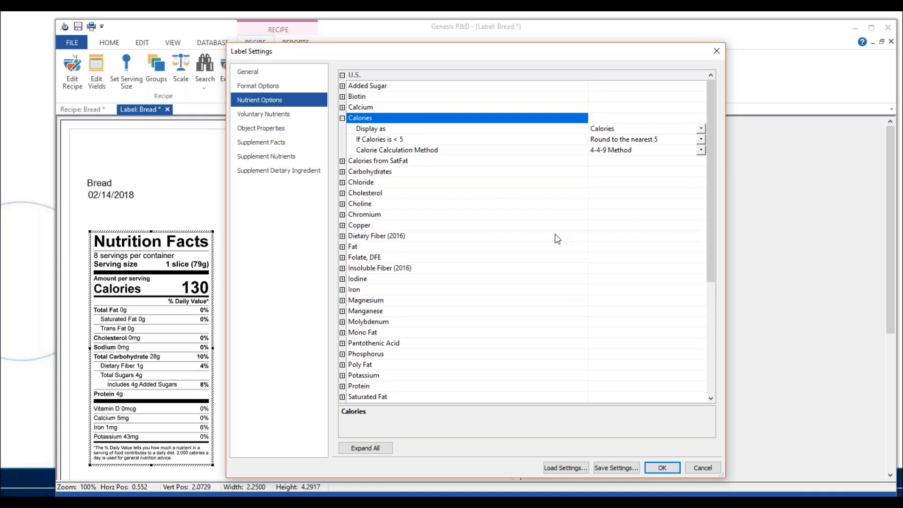
pyautogui.click(700, 129)
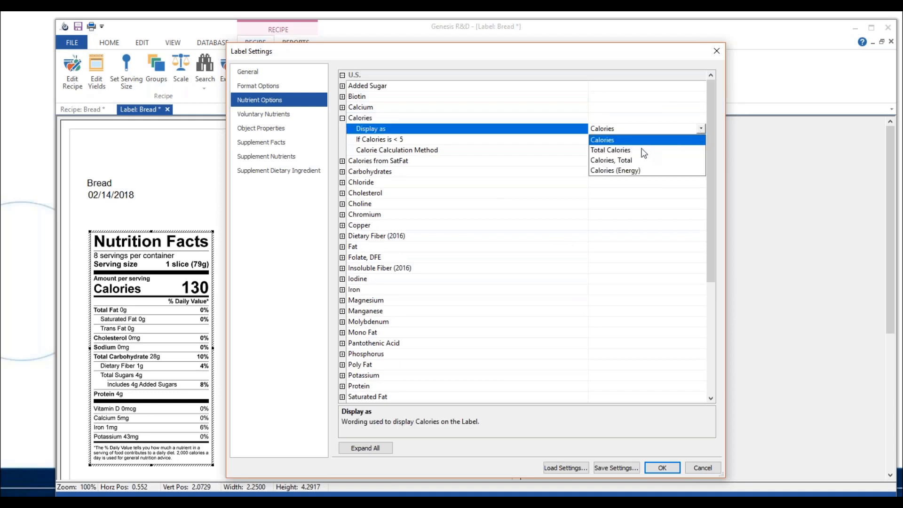
pyautogui.click(568, 153)
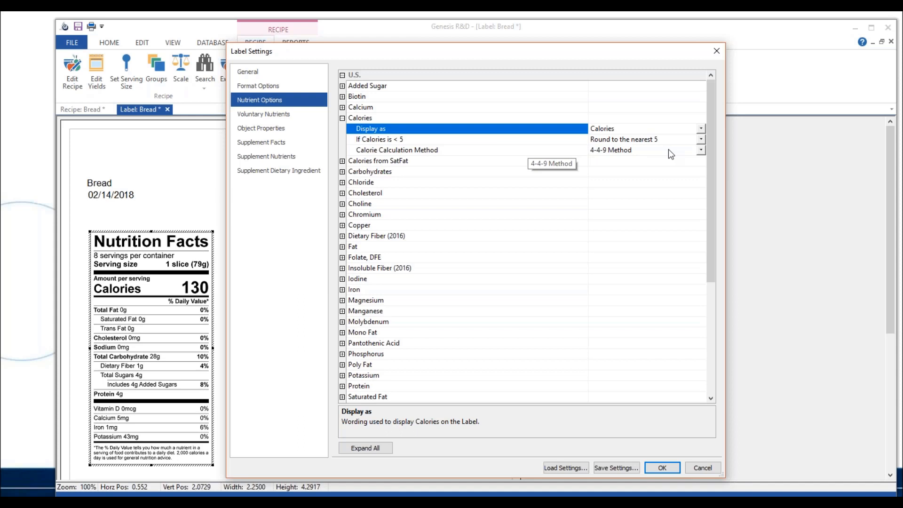
# Try Total of all ingredients as the calorie calculation method, restore the 4-4-9 Method, and collapse the Calories options
pyautogui.click(701, 150)
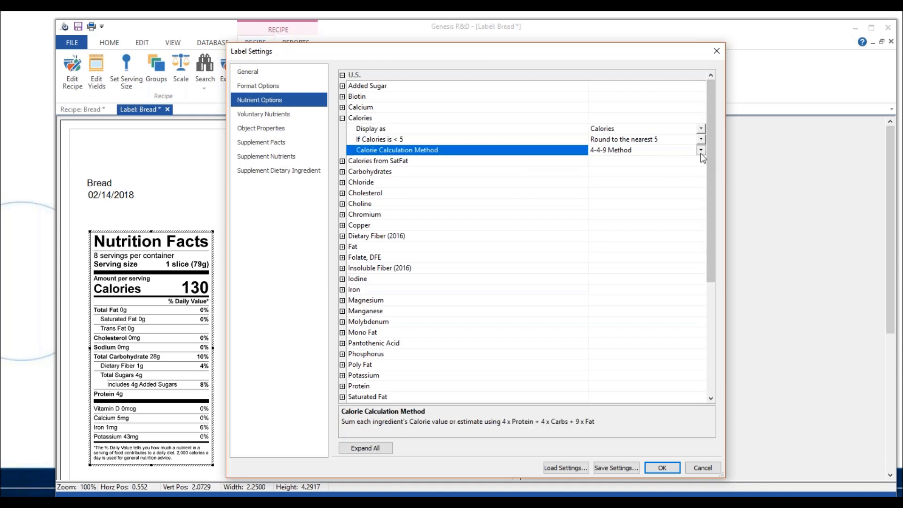
pyautogui.click(671, 161)
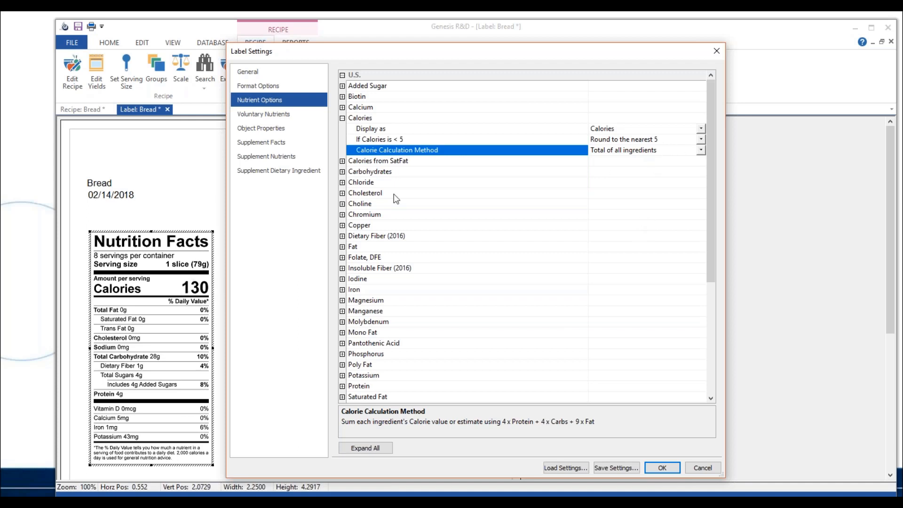
pyautogui.click(700, 150)
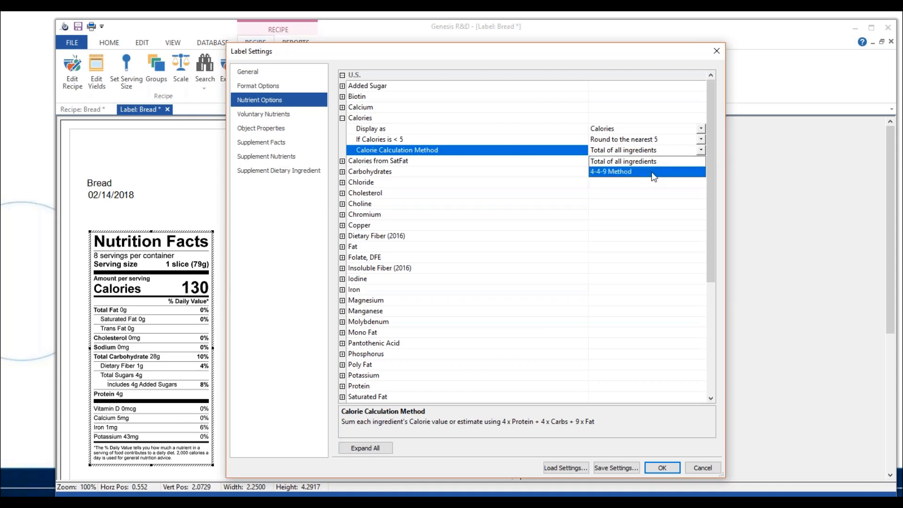
pyautogui.click(651, 171)
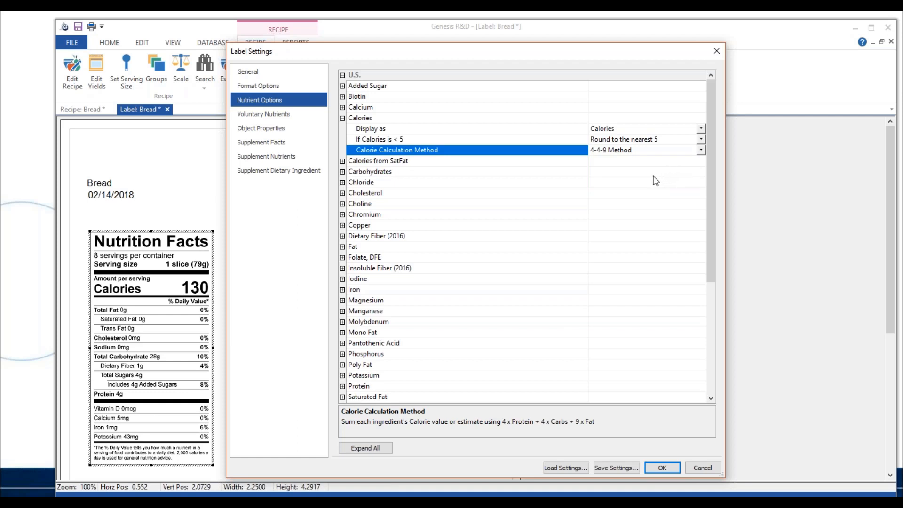
pyautogui.click(701, 150)
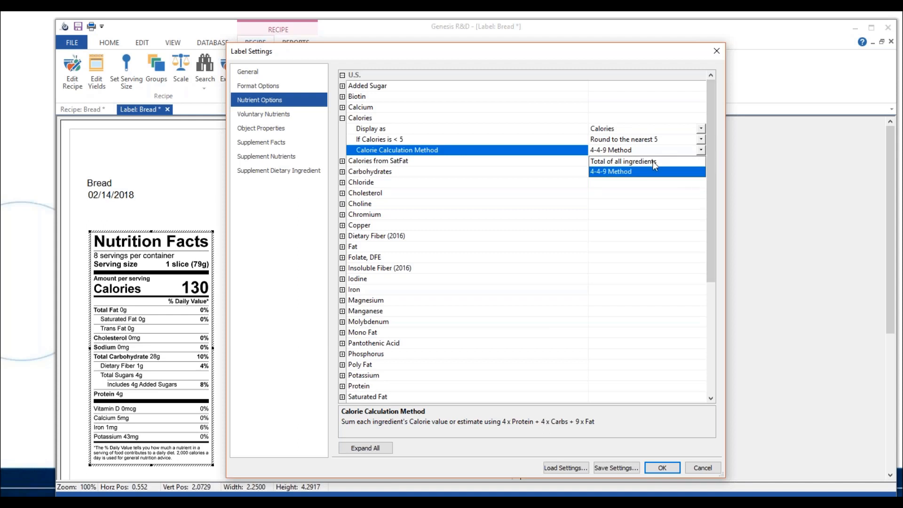
pyautogui.click(700, 150)
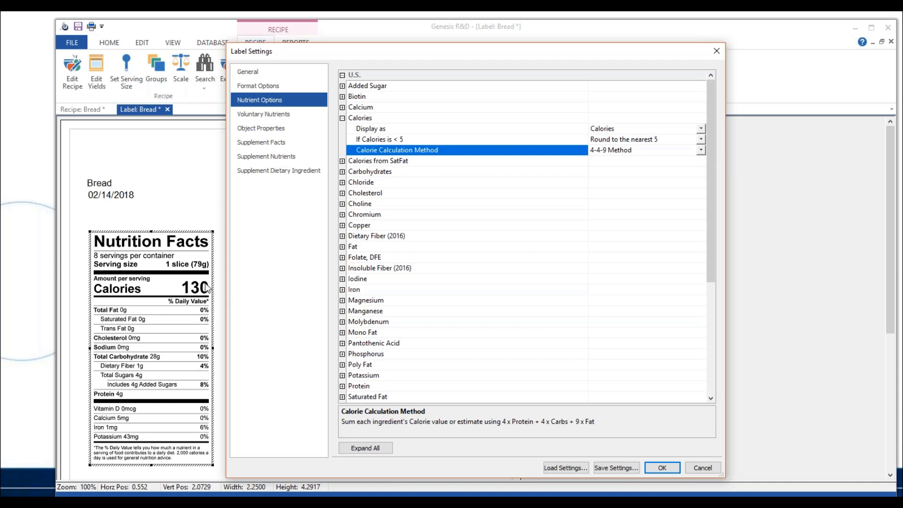
pyautogui.click(342, 118)
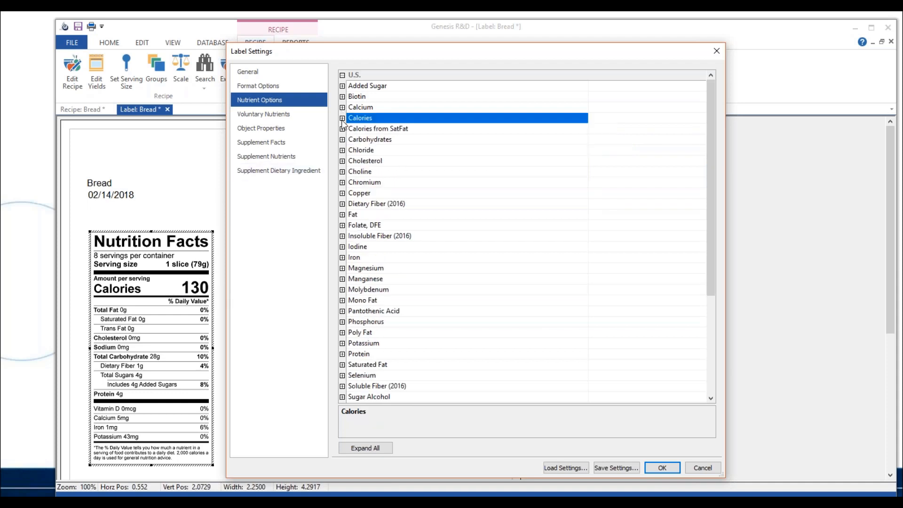
# Enable Show Percent DV Protein, enter .79 as the Protein Quality Score PDCAA, and apply the settings to the label
pyautogui.click(343, 354)
pyautogui.scroll(-4, 465, 299)
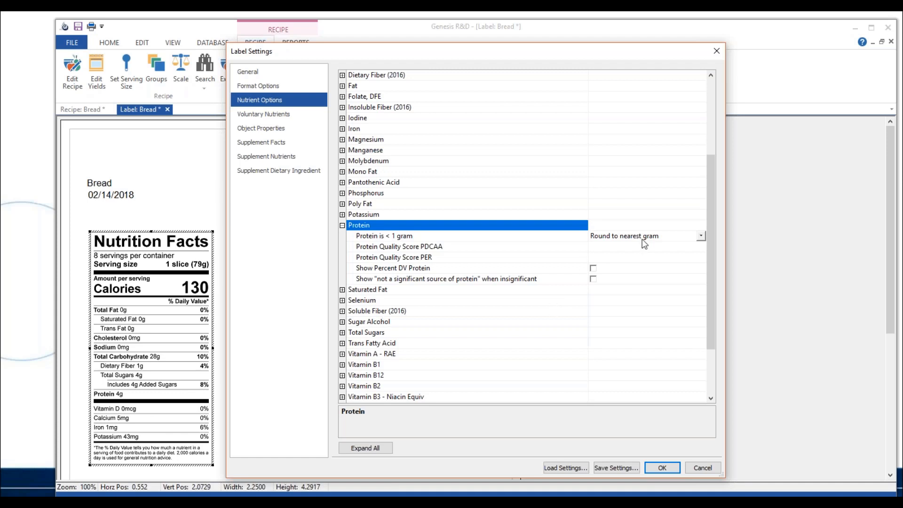
pyautogui.click(593, 268)
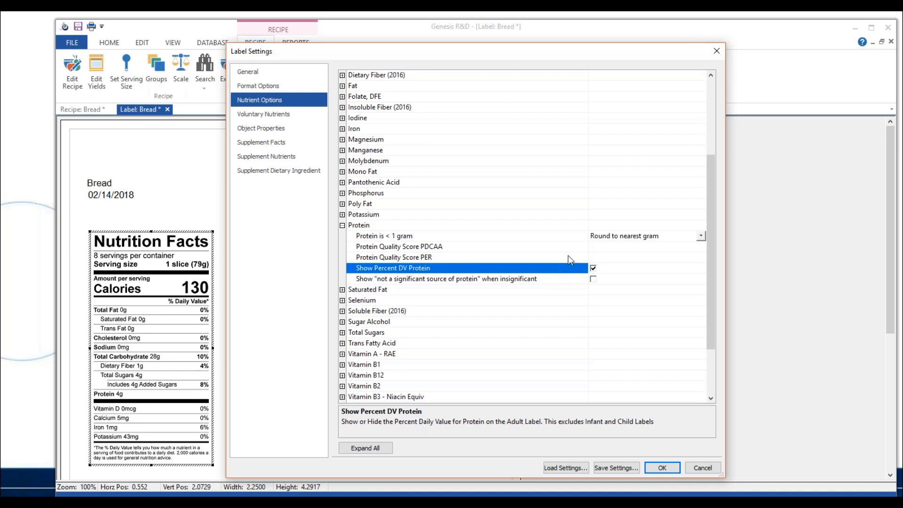
pyautogui.click(606, 258)
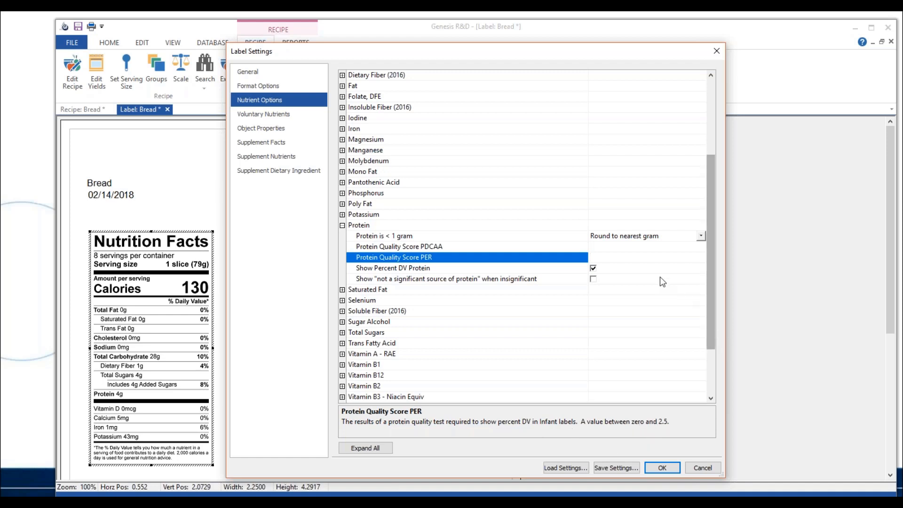
pyautogui.press('Up')
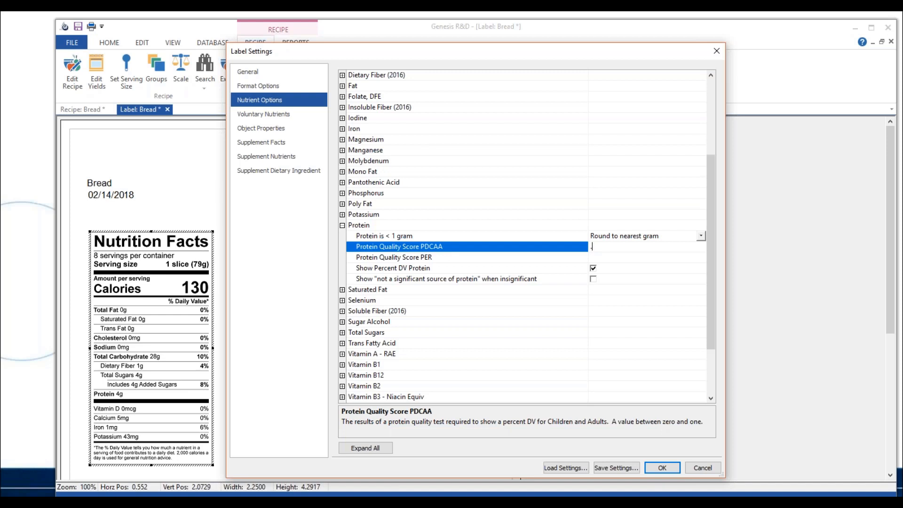
pyautogui.write('79')
pyautogui.click(674, 467)
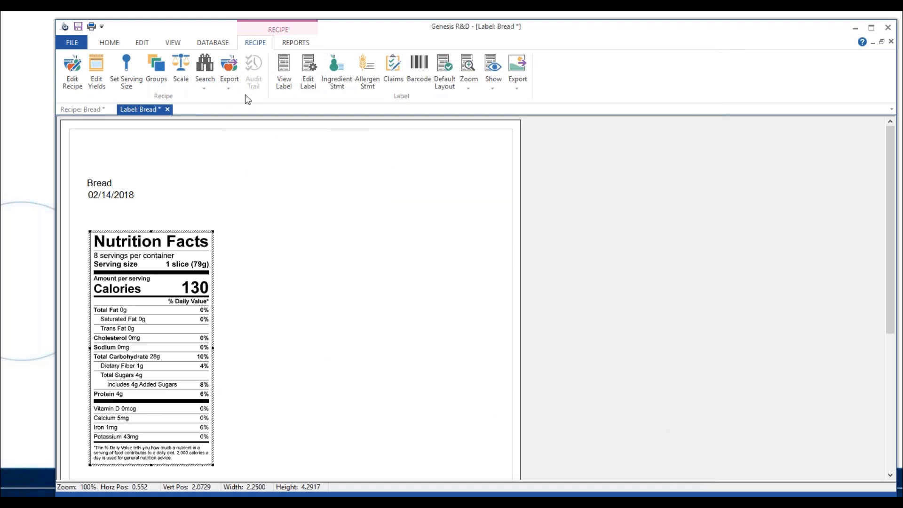
# Reopen the label's Protein options, set the Protein Quality Score PDCAA to 1, and apply the change
pyautogui.click(308, 71)
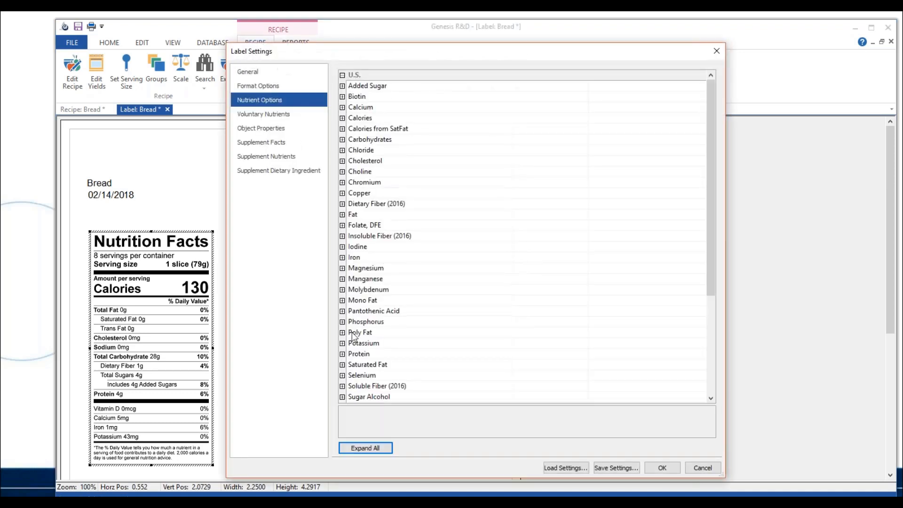
pyautogui.click(342, 354)
pyautogui.click(598, 374)
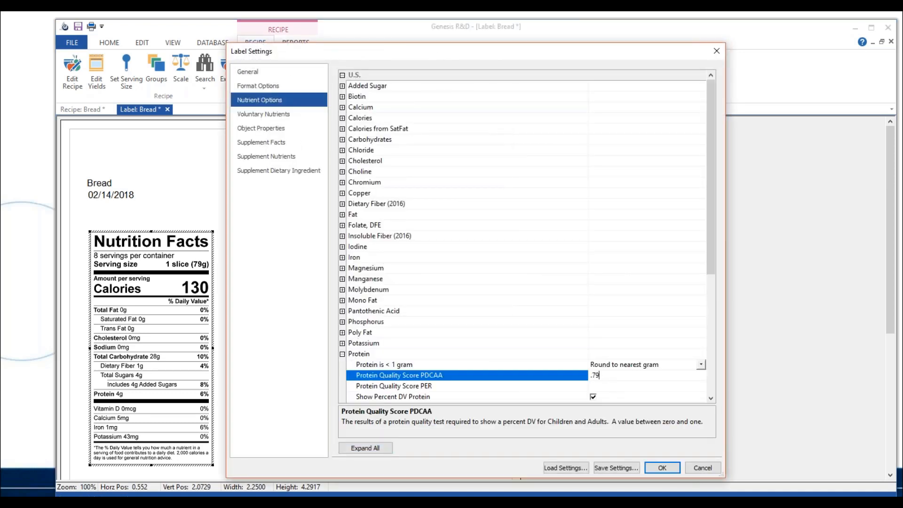
pyautogui.press('BackSpace')
pyautogui.press('BackSpace')
pyautogui.press('BackSpace')
pyautogui.write('1')
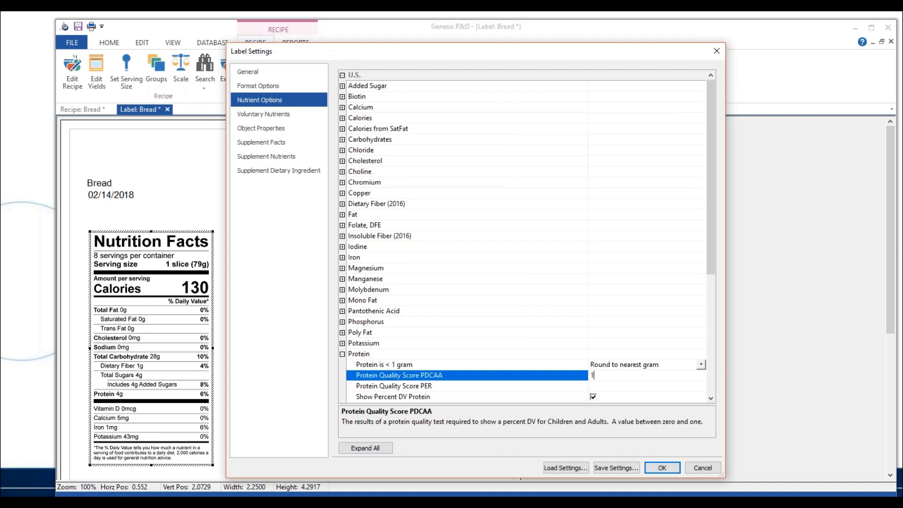
pyautogui.click(662, 468)
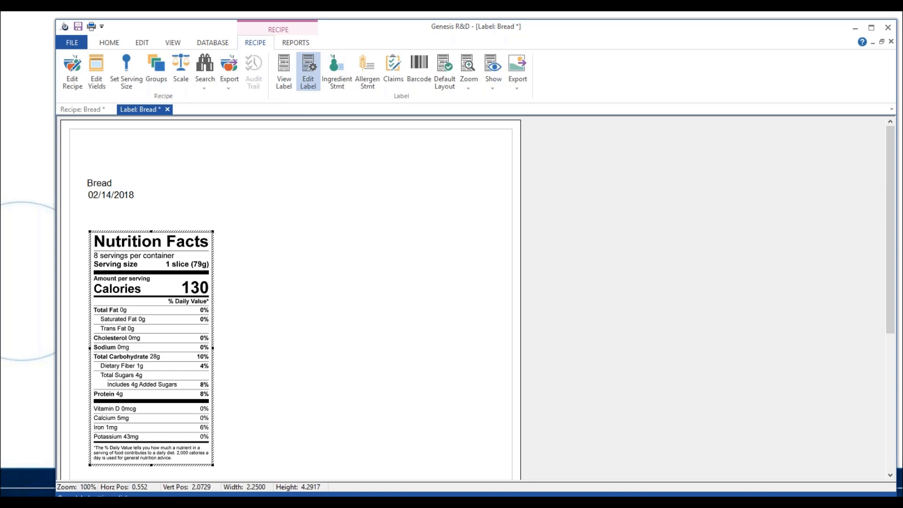
# Reopen the label settings, switch the category to Nutrition Facts (1990 NLEA), and review its voluntary nutrients
pyautogui.click(308, 71)
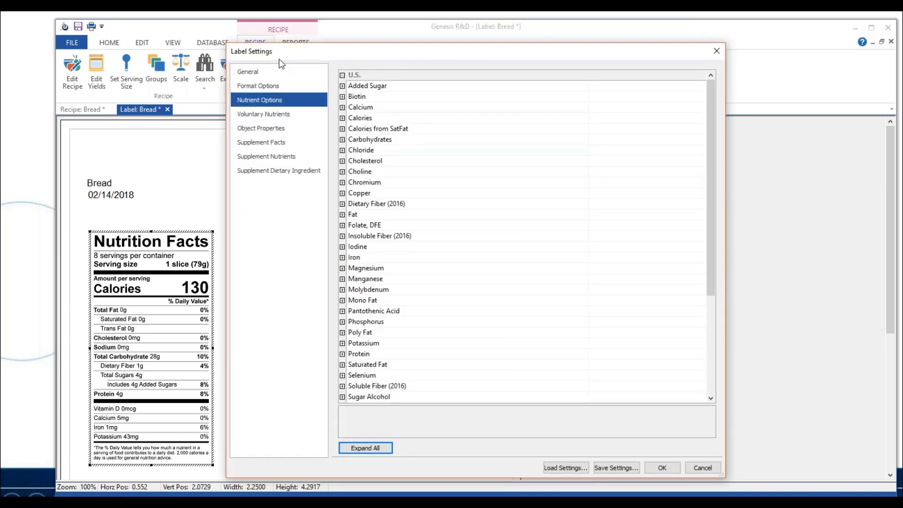
pyautogui.click(262, 117)
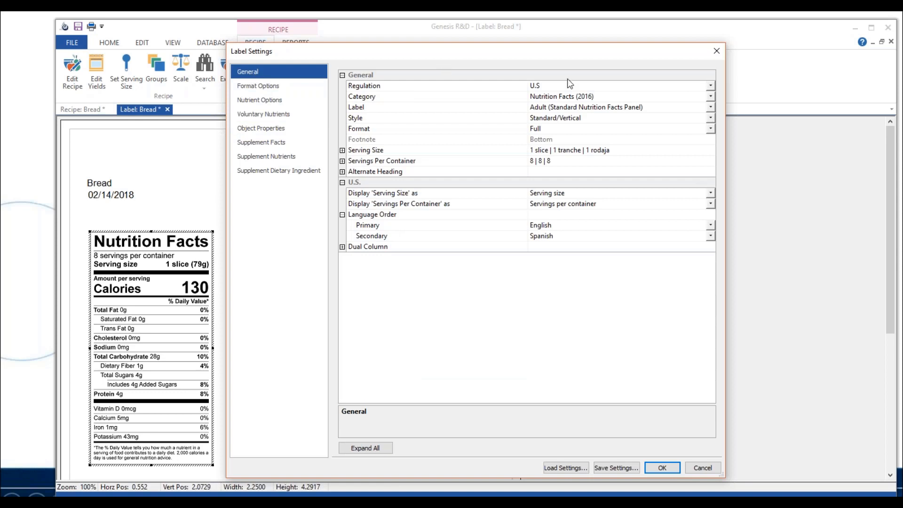
pyautogui.click(700, 97)
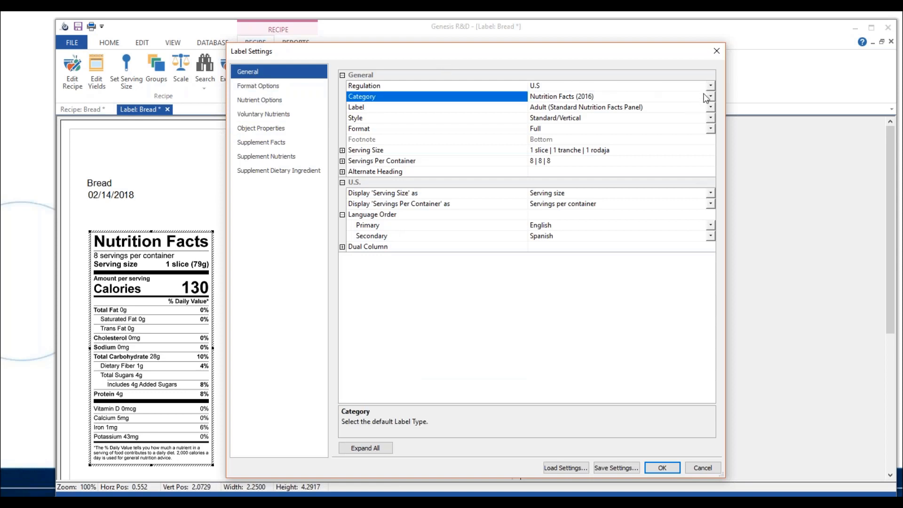
pyautogui.click(710, 98)
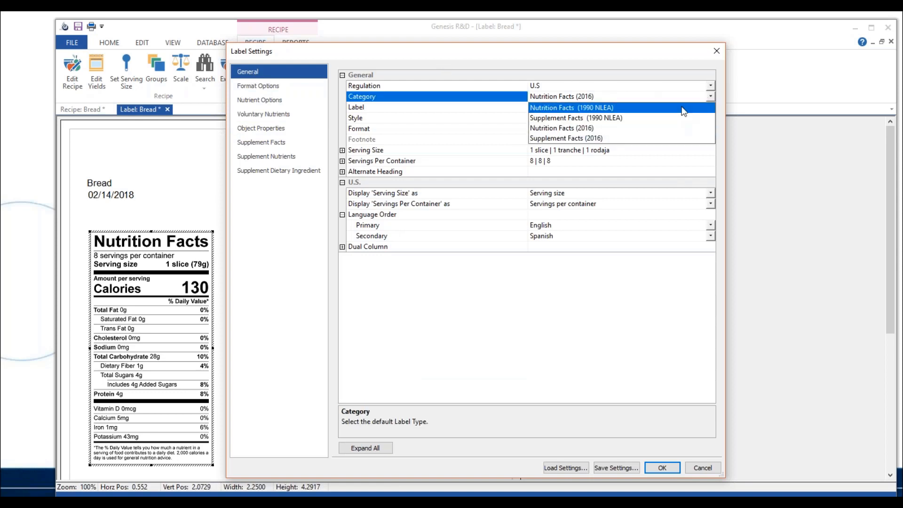
pyautogui.click(686, 108)
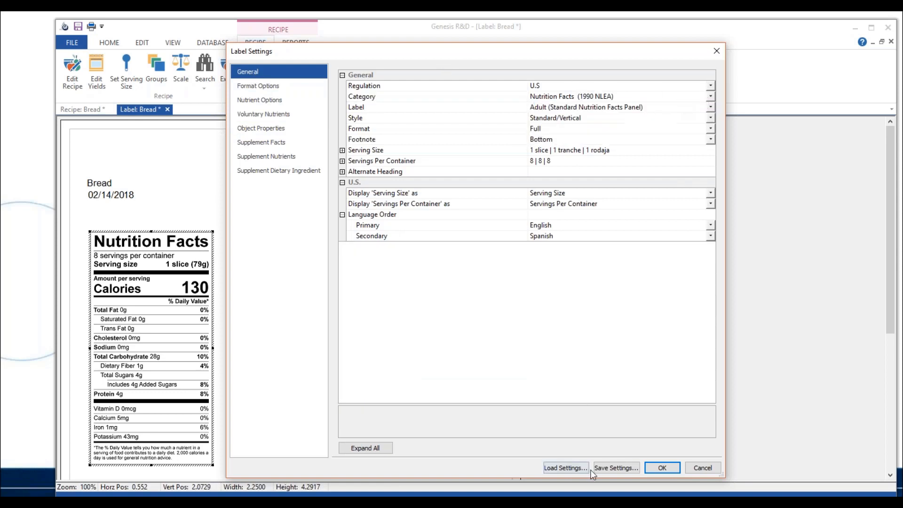
pyautogui.click(271, 114)
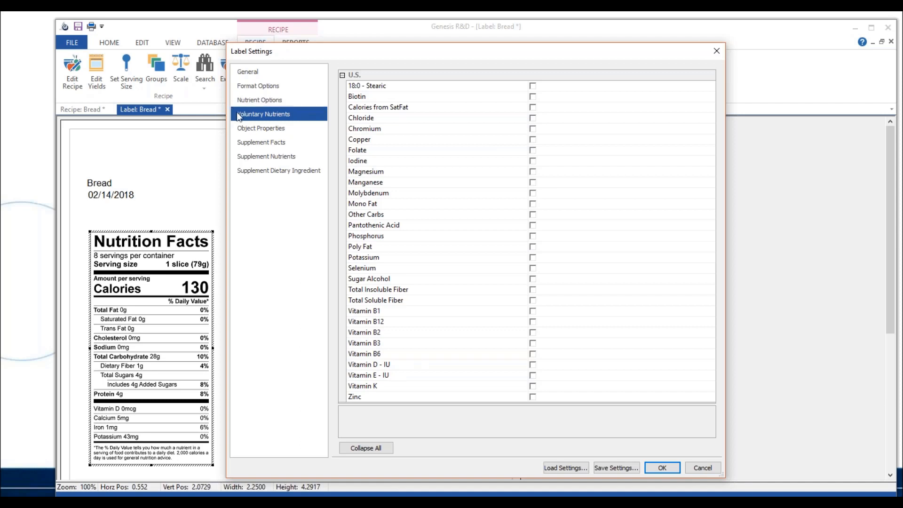
# Review the object properties for Label, including its font, size and location settings, and collapse the group
pyautogui.click(244, 128)
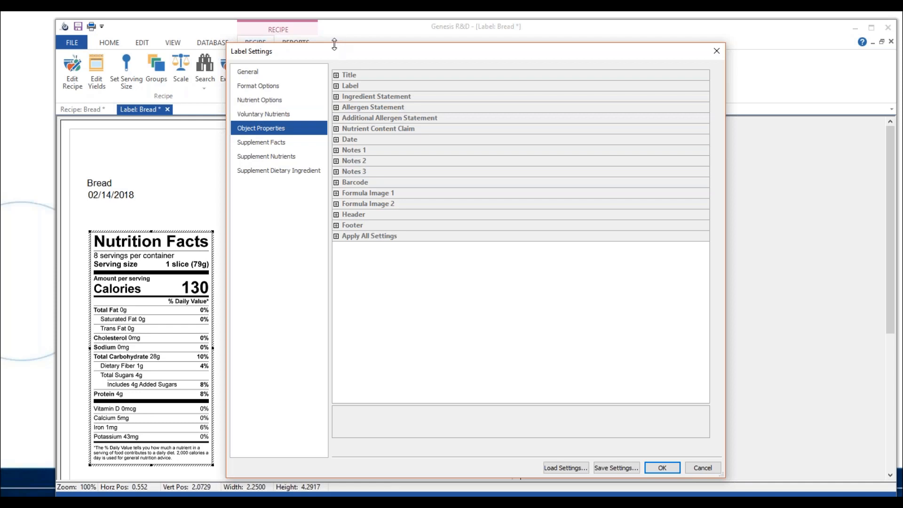
pyautogui.moveTo(335, 47); pyautogui.dragTo(413, 38)
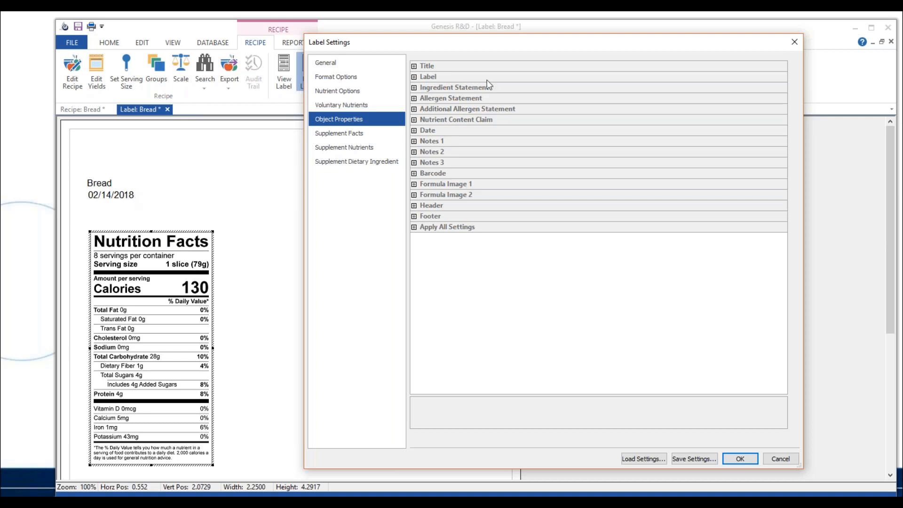
pyautogui.click(414, 76)
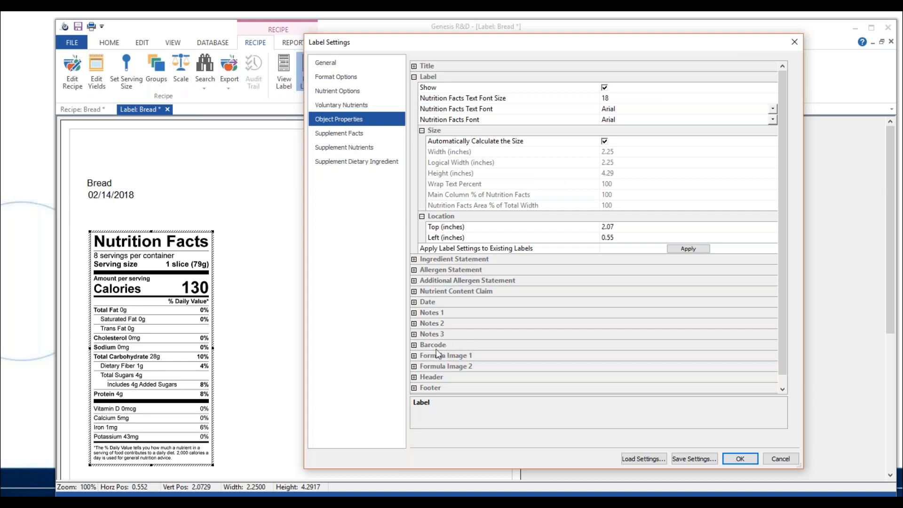
pyautogui.click(414, 77)
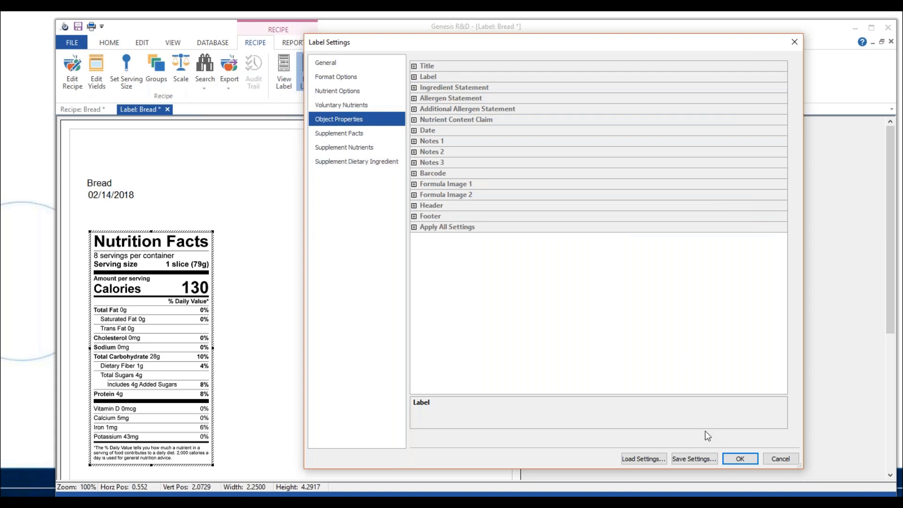
# Enable Italicize Trans fat in the label's format options
pyautogui.click(334, 63)
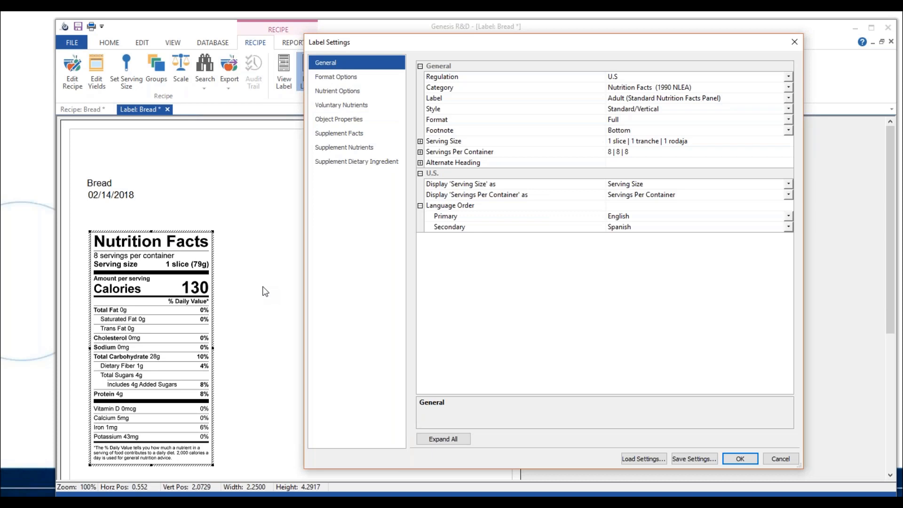
pyautogui.click(372, 78)
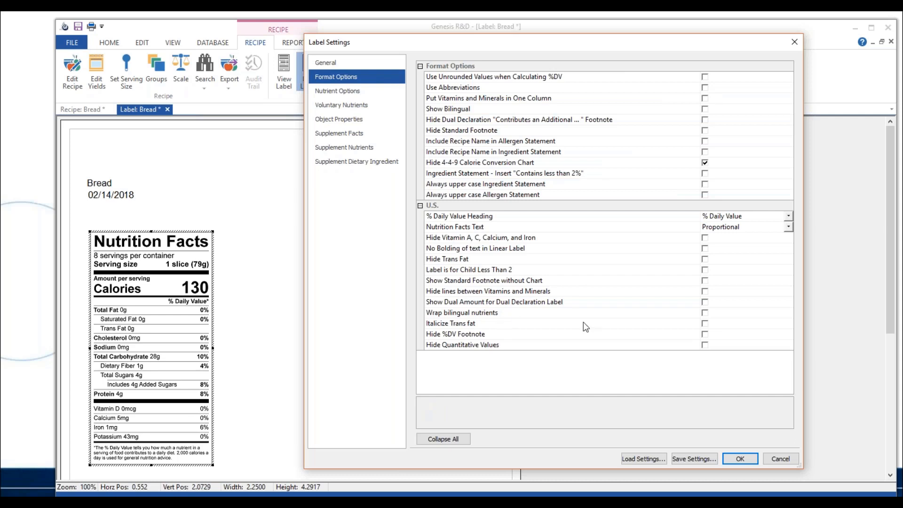
pyautogui.click(705, 322)
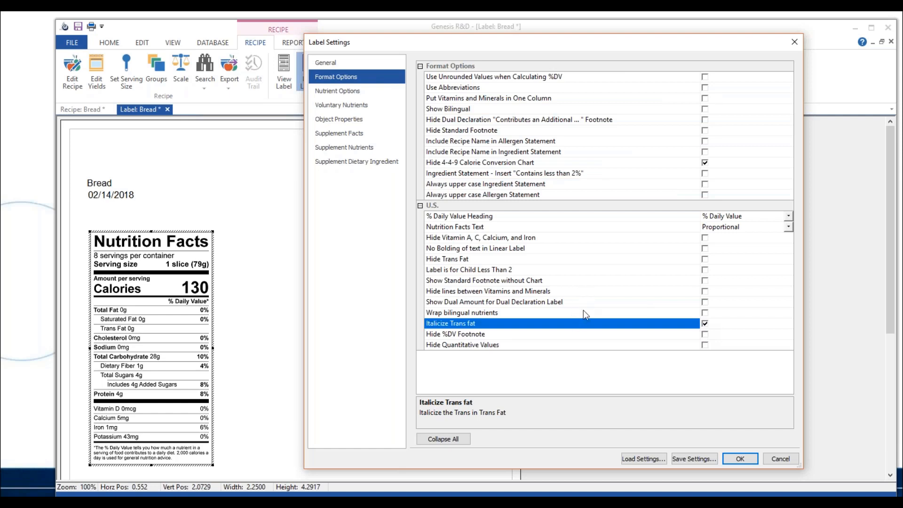
# Set the label category back to Nutrition Facts (2016)
pyautogui.click(360, 59)
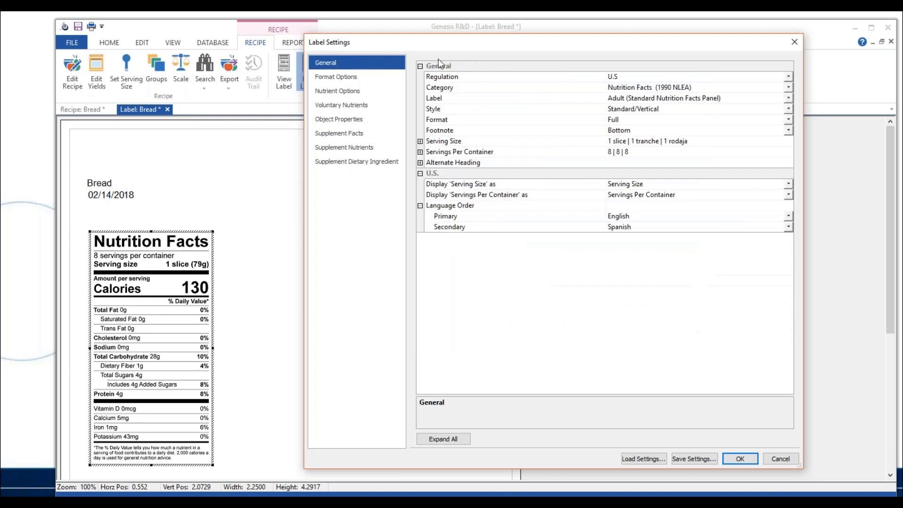
pyautogui.click(704, 87)
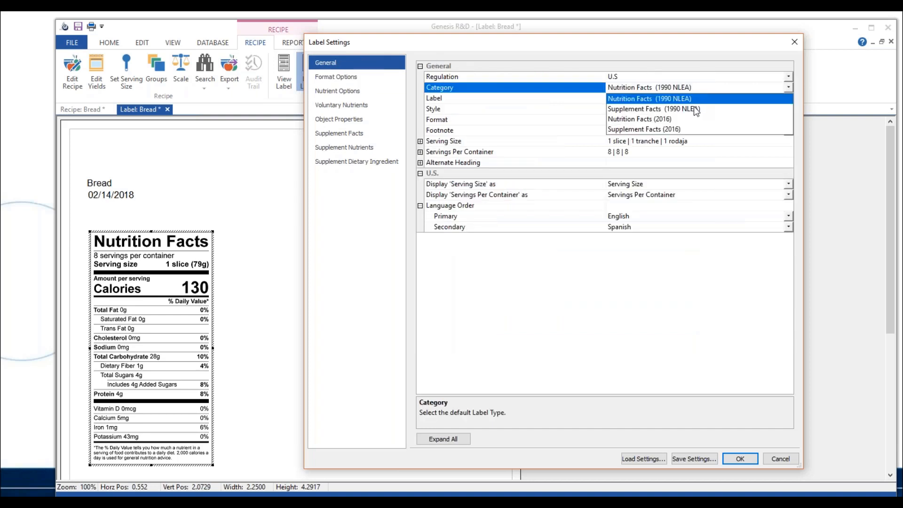
pyautogui.click(682, 119)
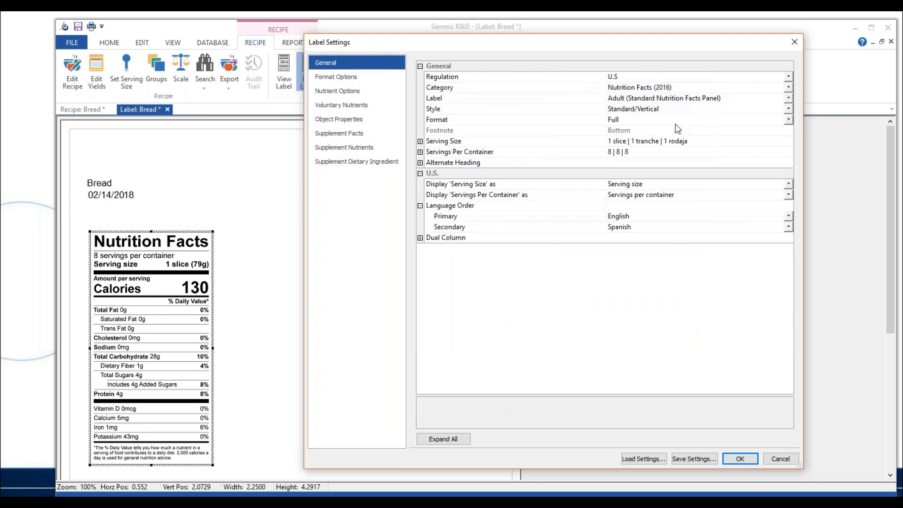
# Enable Use FDA Draft Guidance for nutrient rounding in the format options and apply the settings to the label
pyautogui.click(347, 80)
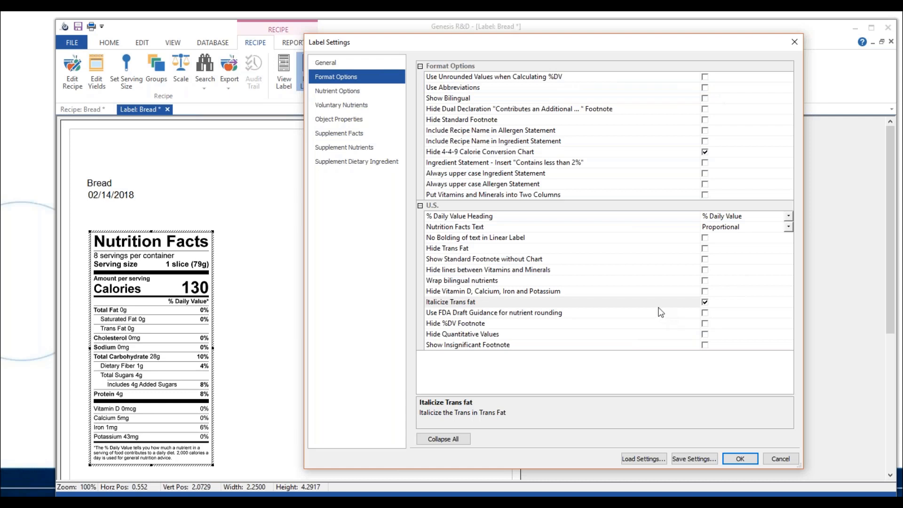
pyautogui.click(706, 313)
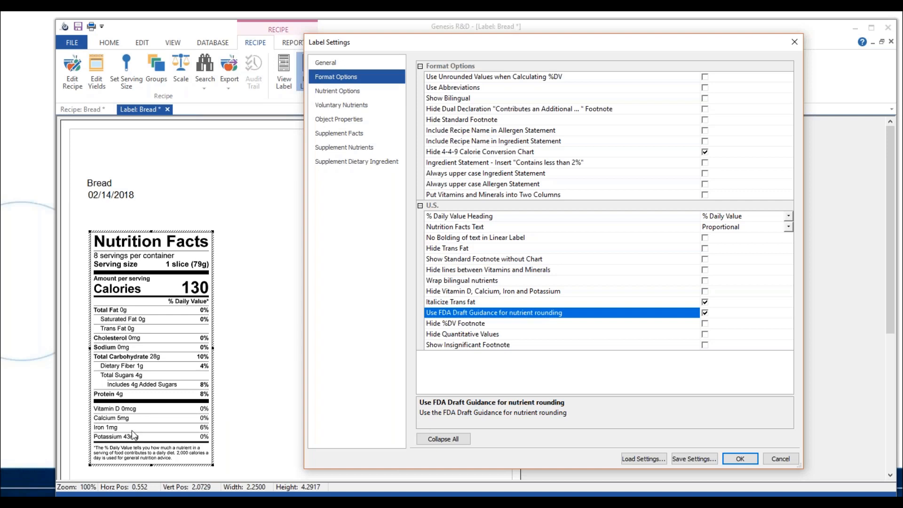
pyautogui.click(740, 459)
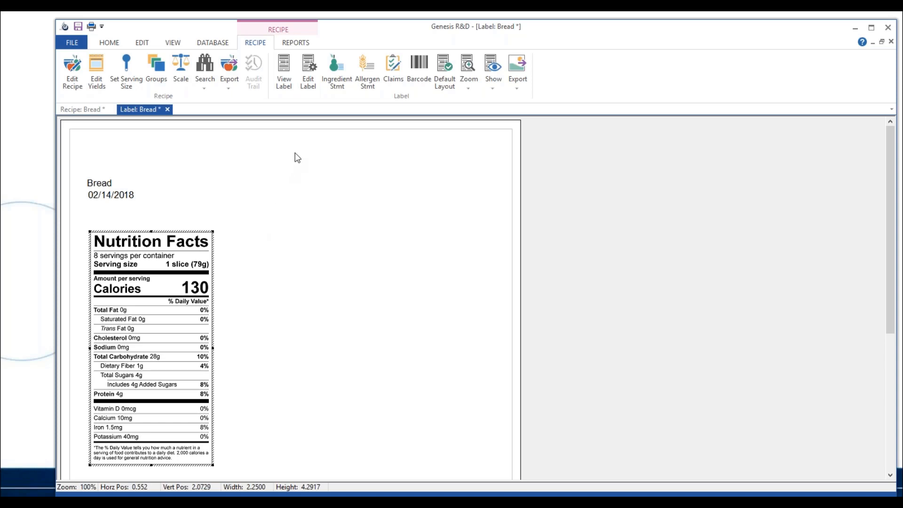
# Reopen the label's nutrient options and enable Show Folic Acid in Parens Following Folate for Folate, DFE
pyautogui.click(311, 75)
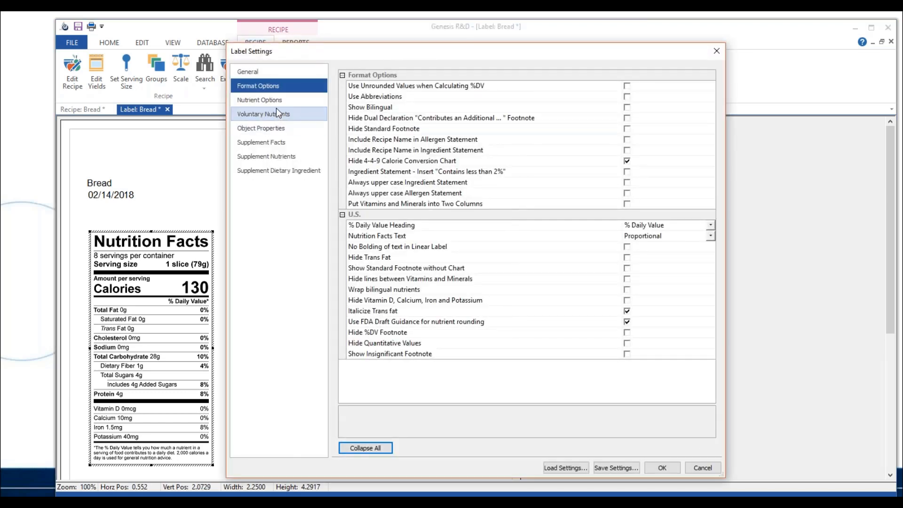
pyautogui.click(278, 101)
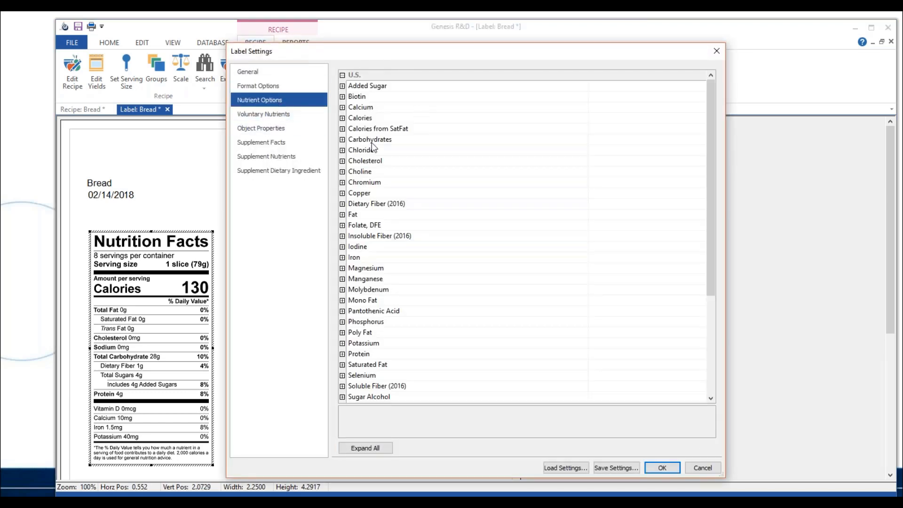
pyautogui.doubleClick(358, 118)
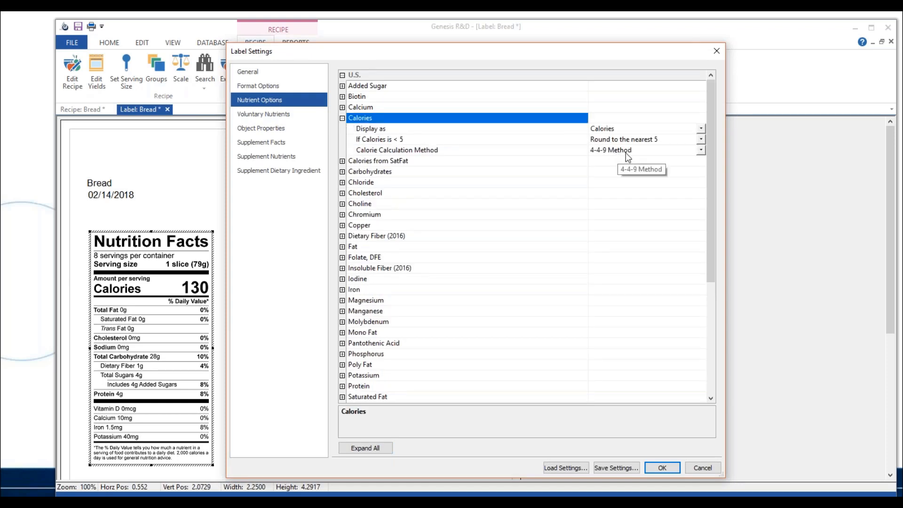
pyautogui.click(343, 258)
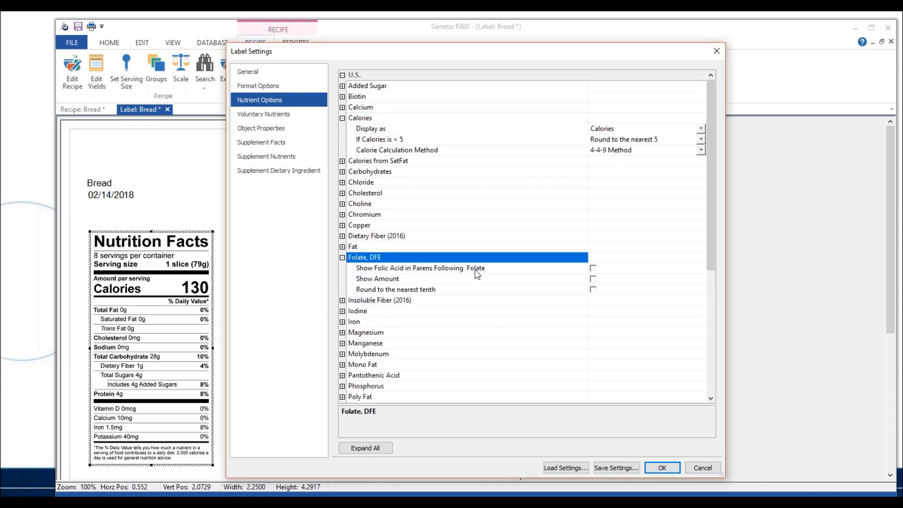
pyautogui.click(593, 269)
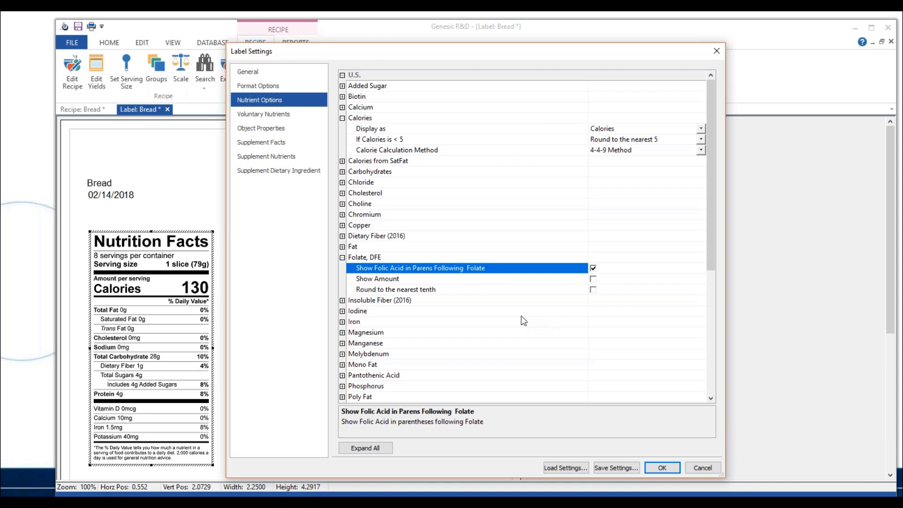
# Add the voluntary nutrients Folate, DFE, Vitamin B1, Vitamin B2 and Vitamin B3 - Niacin Equiv, and apply them to the label
pyautogui.click(292, 112)
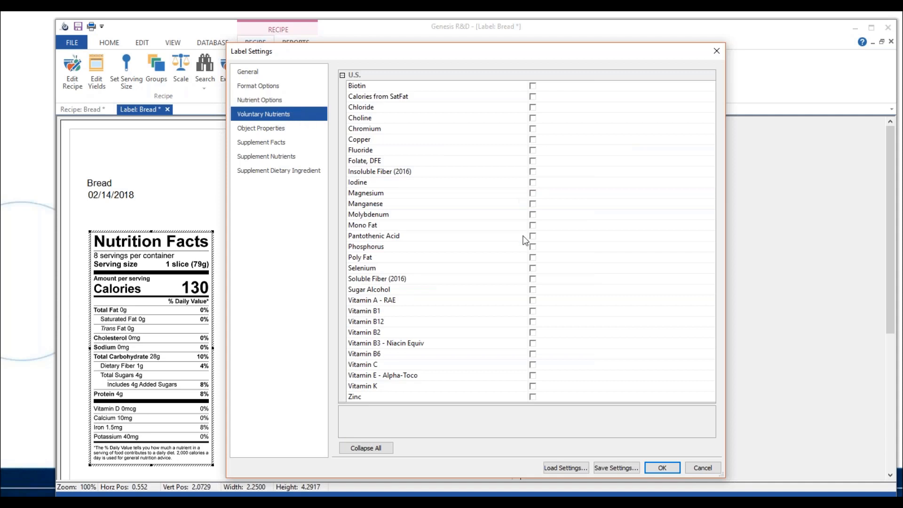
pyautogui.click(533, 162)
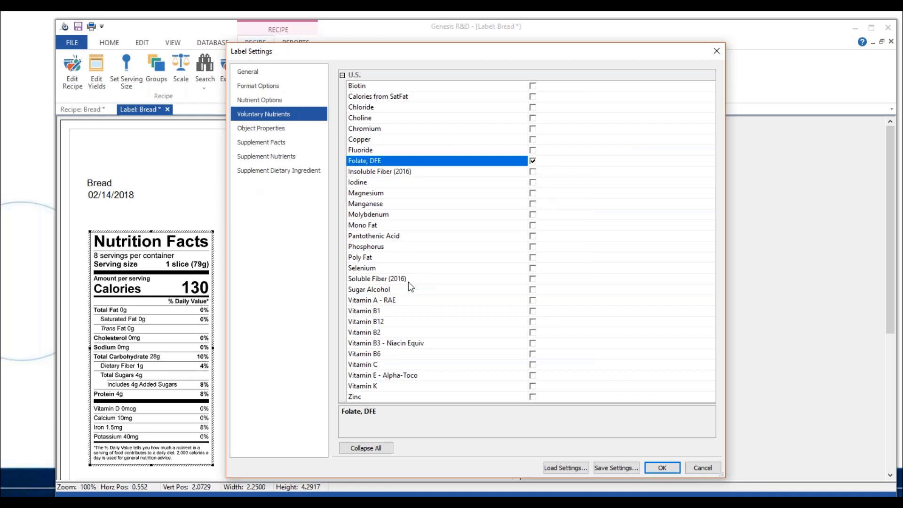
pyautogui.click(533, 312)
pyautogui.click(533, 333)
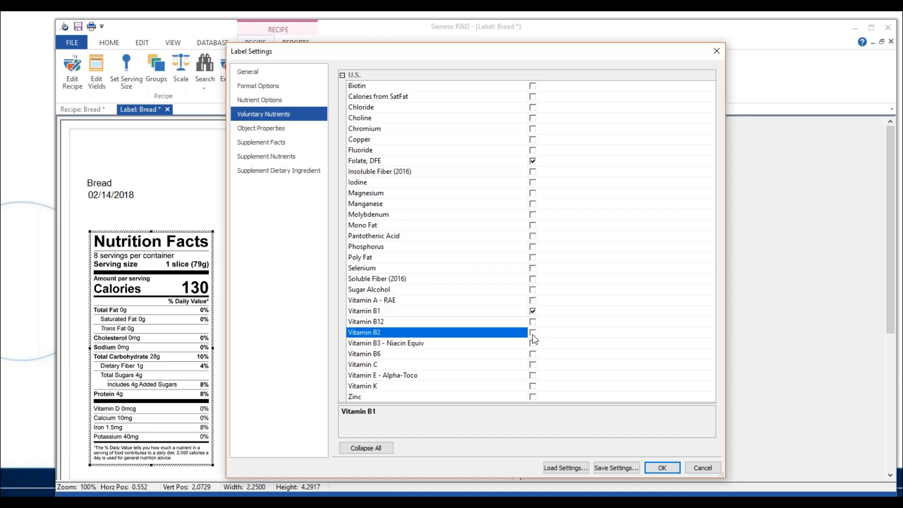
pyautogui.click(533, 344)
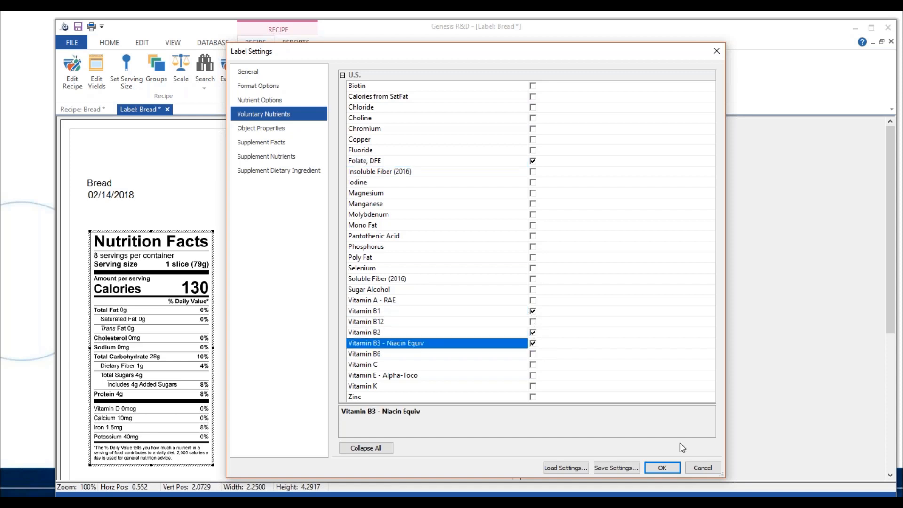
pyautogui.click(672, 468)
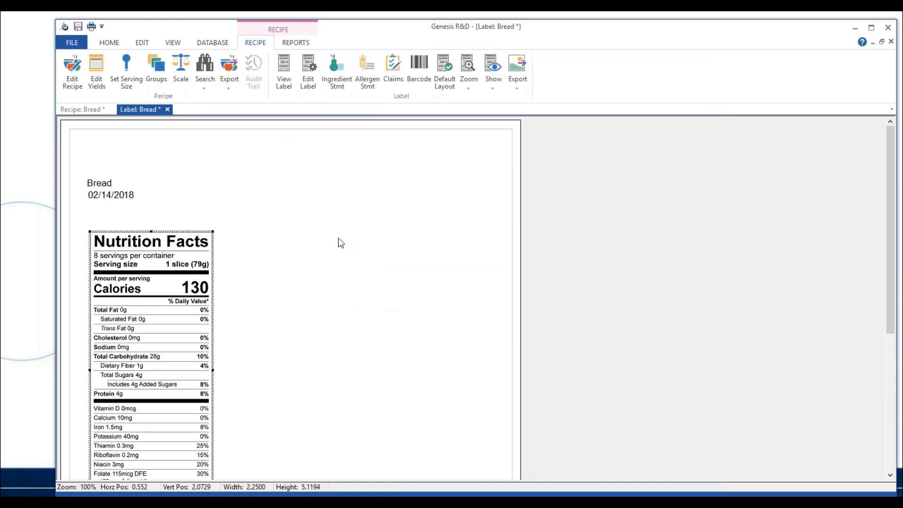
pyautogui.scroll(-2, 339, 238)
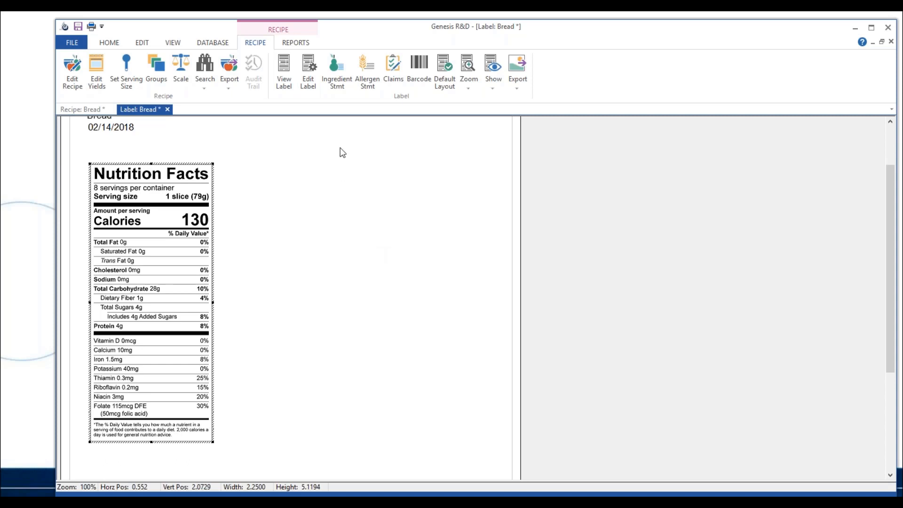
# Change the label's style to Tabular/Horizontal in the general label settings and apply it
pyautogui.click(309, 85)
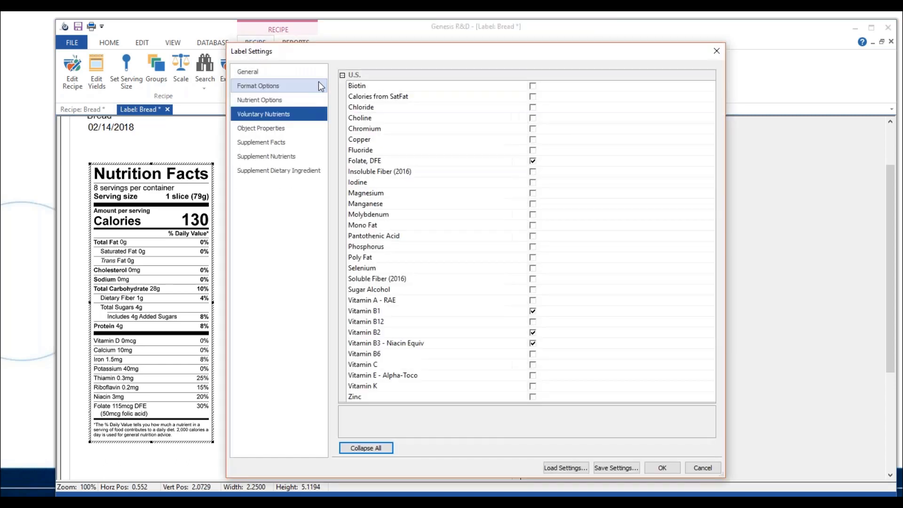
pyautogui.click(301, 73)
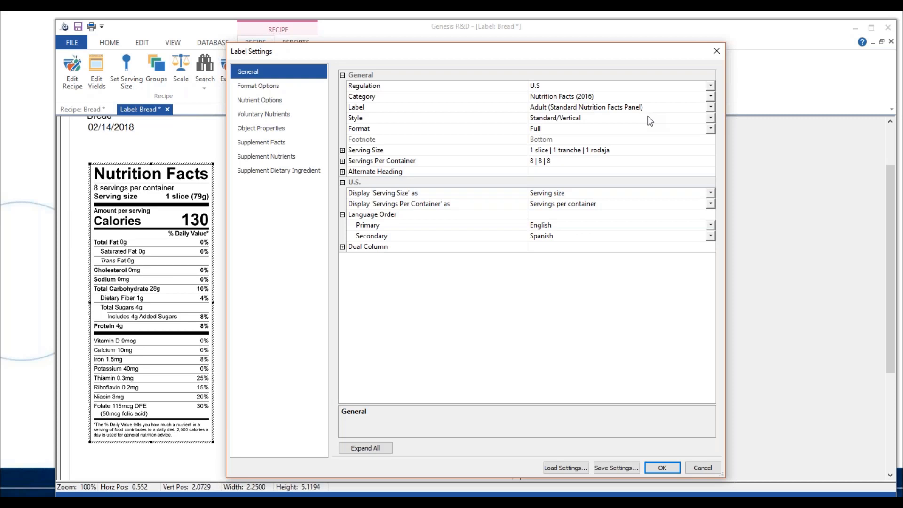
pyautogui.click(709, 119)
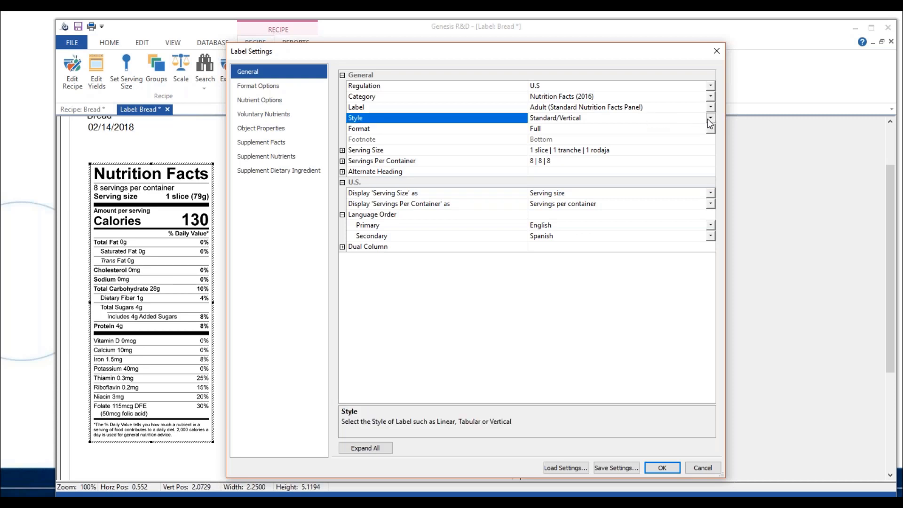
pyautogui.click(640, 141)
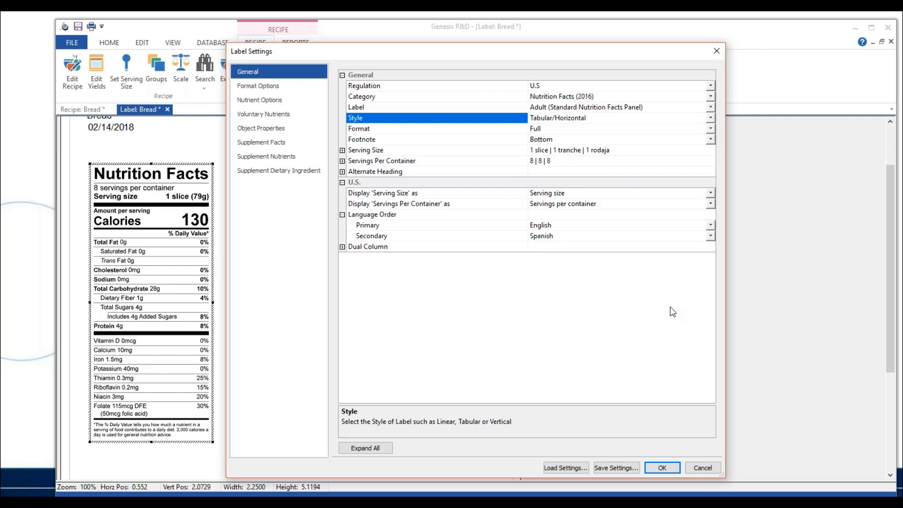
pyautogui.click(673, 468)
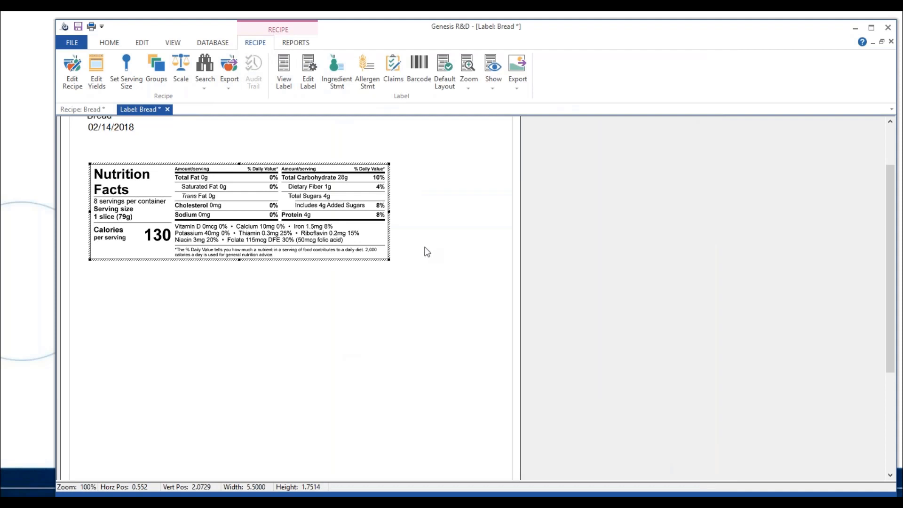
# Set the label's style to Standard/Vertical and its format to Simplified in the general label settings, and apply them
pyautogui.click(307, 88)
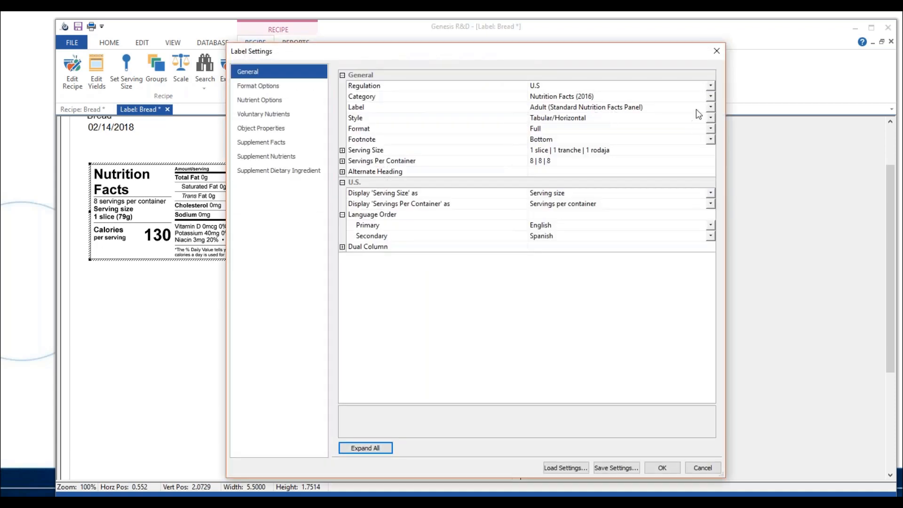
pyautogui.click(710, 108)
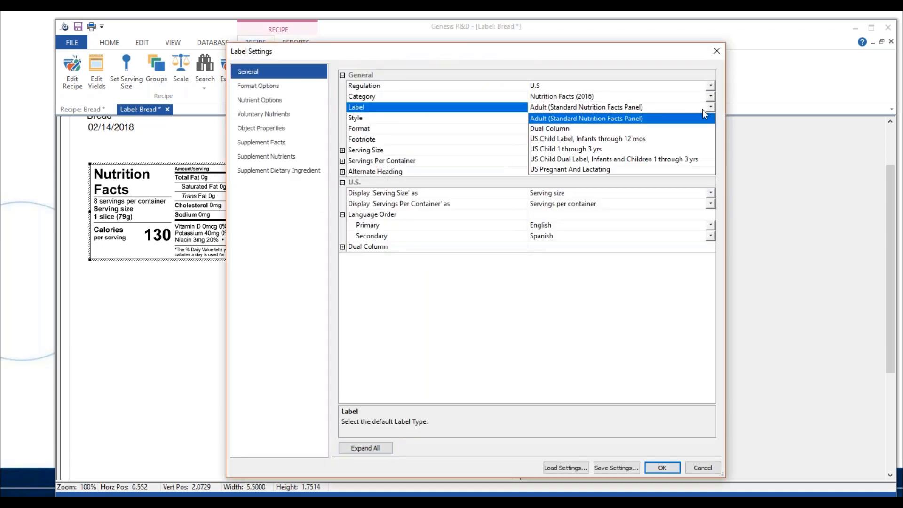
pyautogui.click(628, 118)
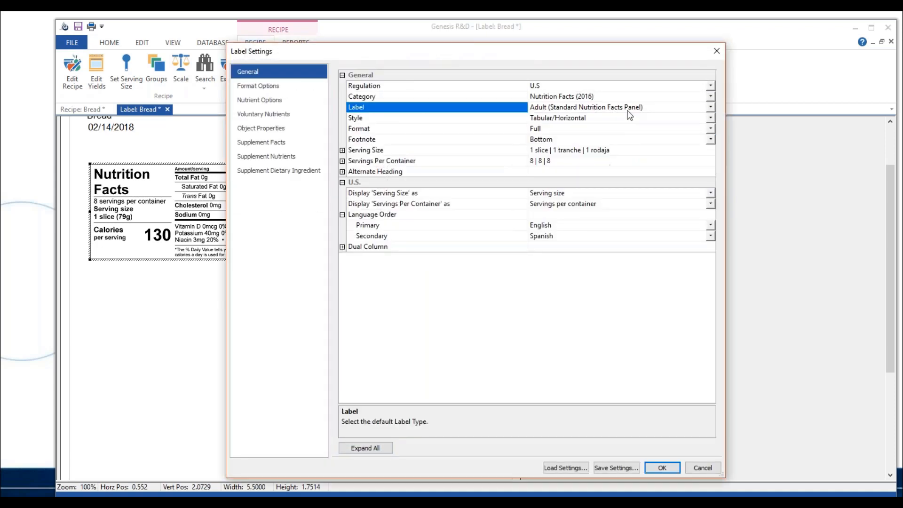
pyautogui.click(710, 118)
pyautogui.click(668, 130)
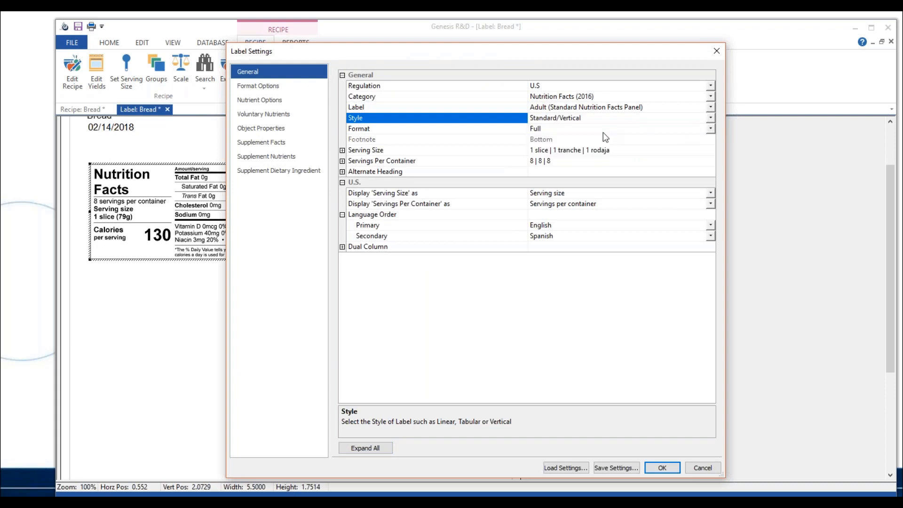
pyautogui.click(711, 129)
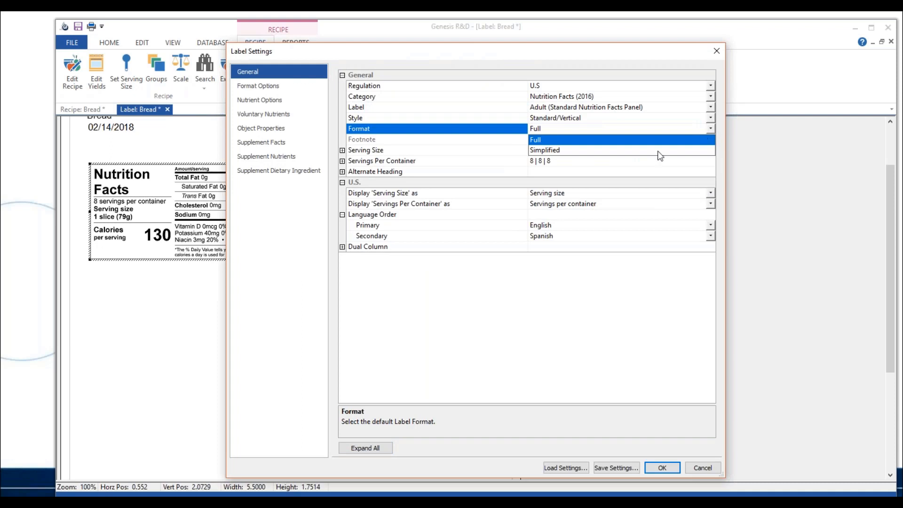
pyautogui.click(660, 150)
pyautogui.click(663, 468)
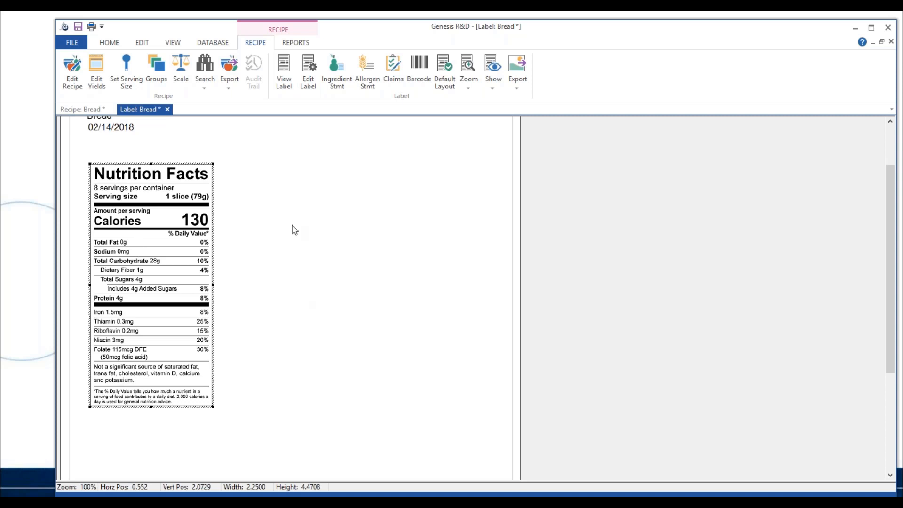
# Set the label's format to Full and its label type to US Child Label, Infants through 12 mos, and apply the settings
pyautogui.click(313, 85)
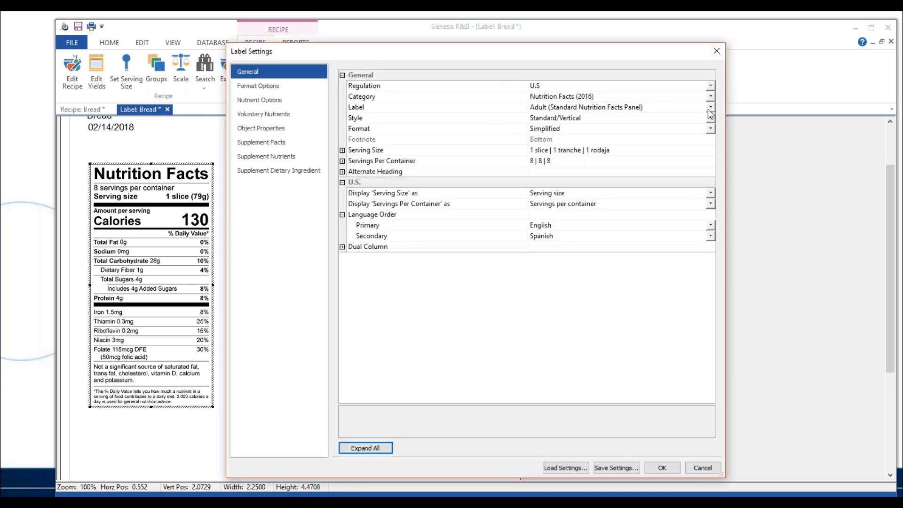
pyautogui.click(711, 129)
pyautogui.click(650, 140)
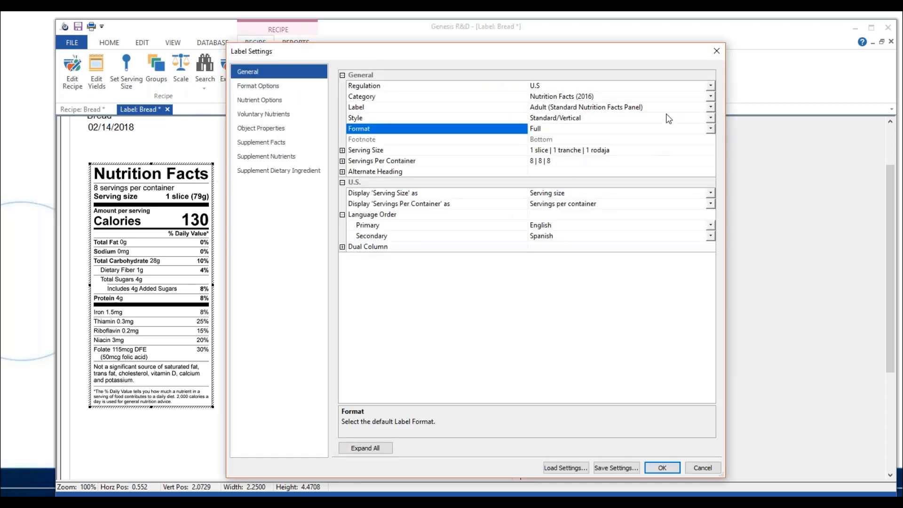
pyautogui.click(711, 106)
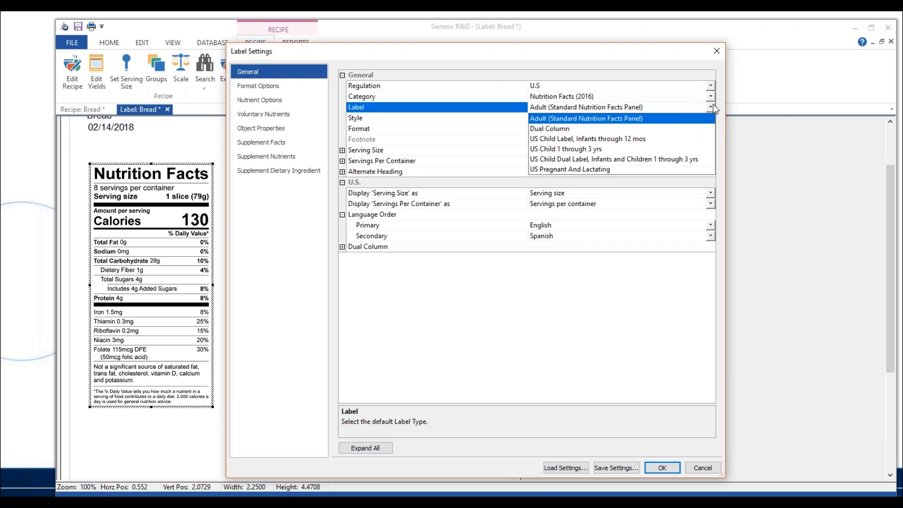
pyautogui.click(574, 140)
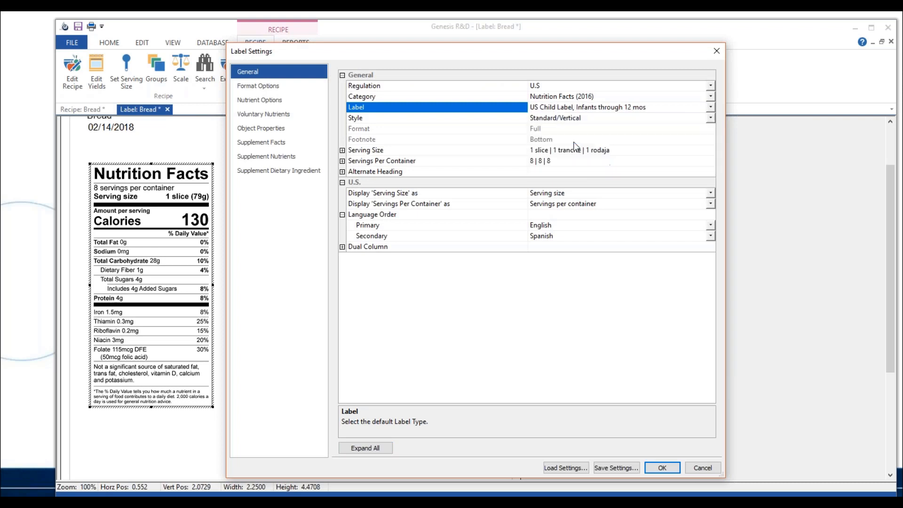
pyautogui.click(665, 469)
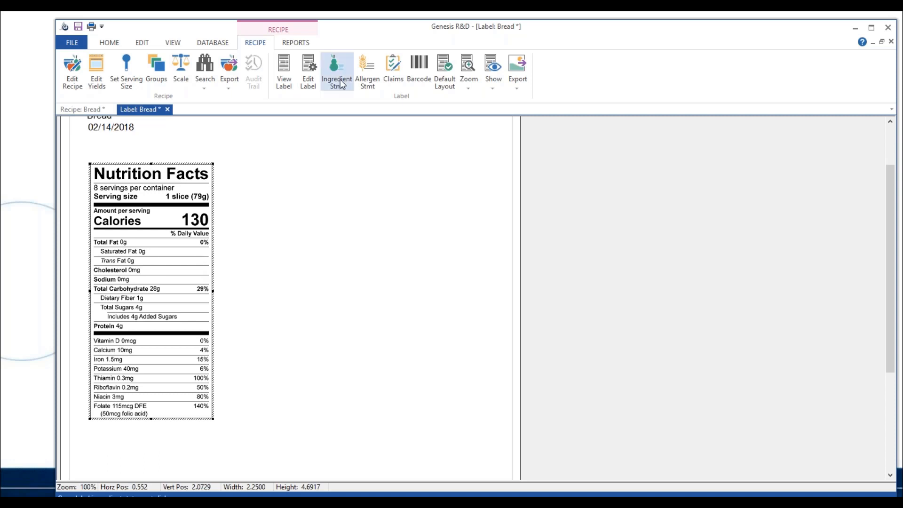
# Set the label type to Adult (Standard Nutrition Facts Panel) and the regulation to Canada, and apply the settings
pyautogui.click(308, 79)
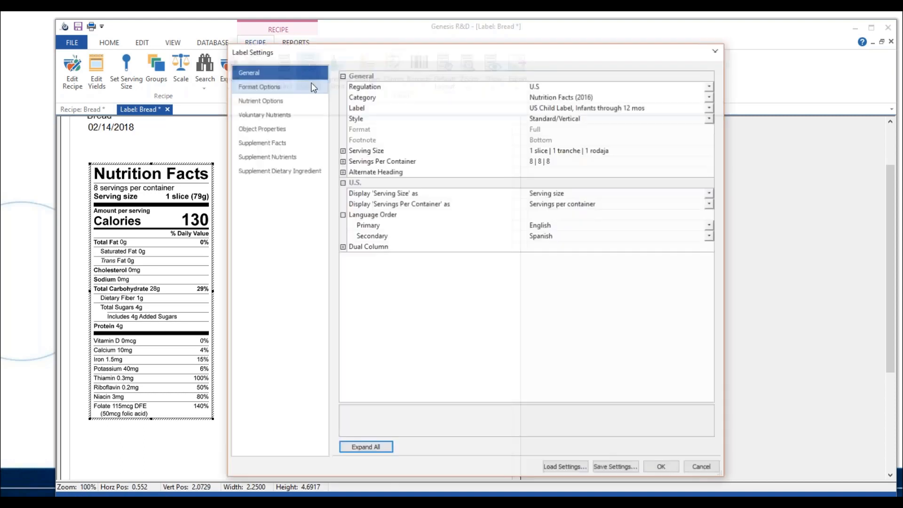
pyautogui.click(710, 108)
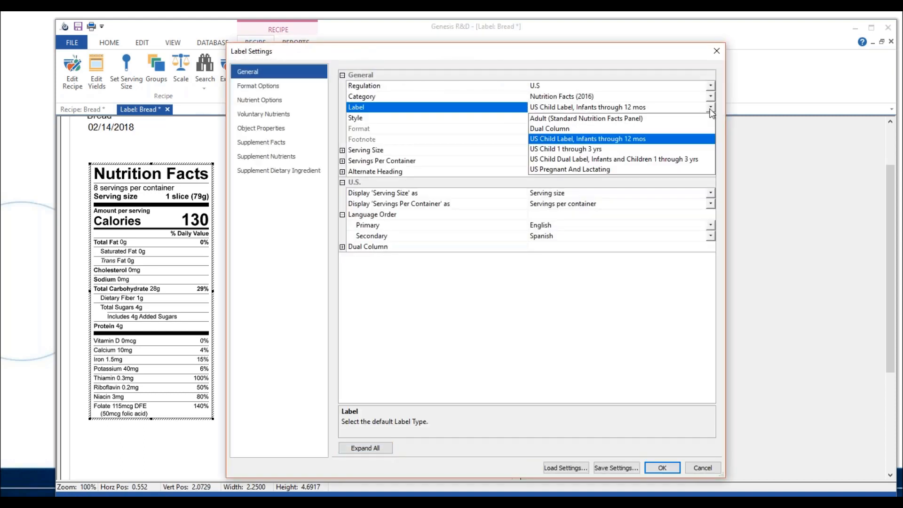
pyautogui.click(548, 118)
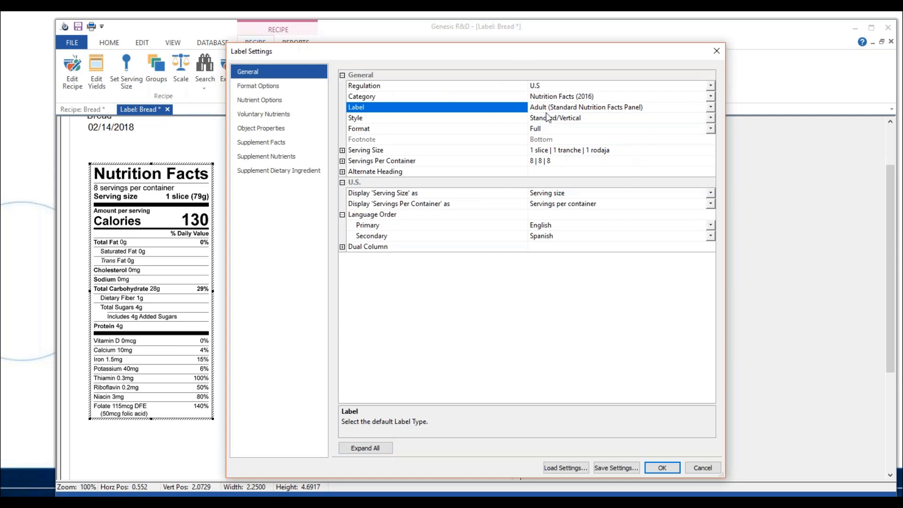
pyautogui.click(710, 86)
pyautogui.click(611, 107)
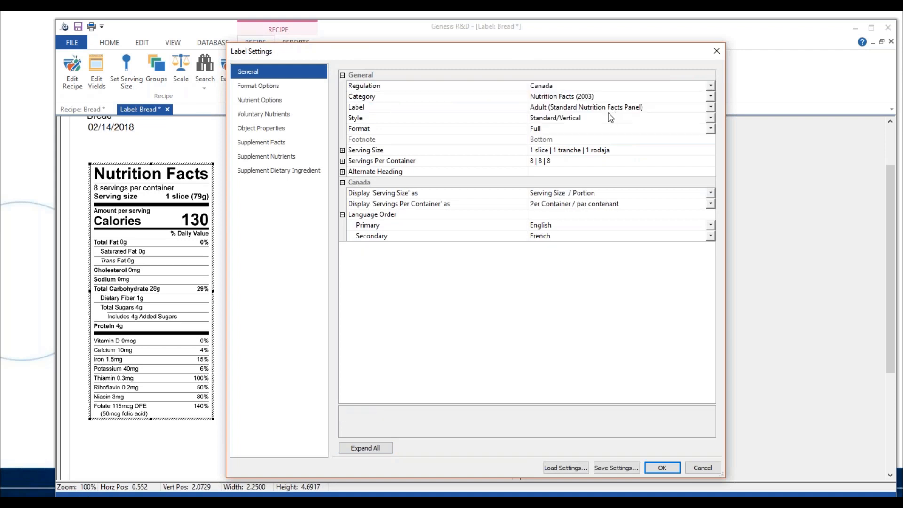
pyautogui.click(673, 467)
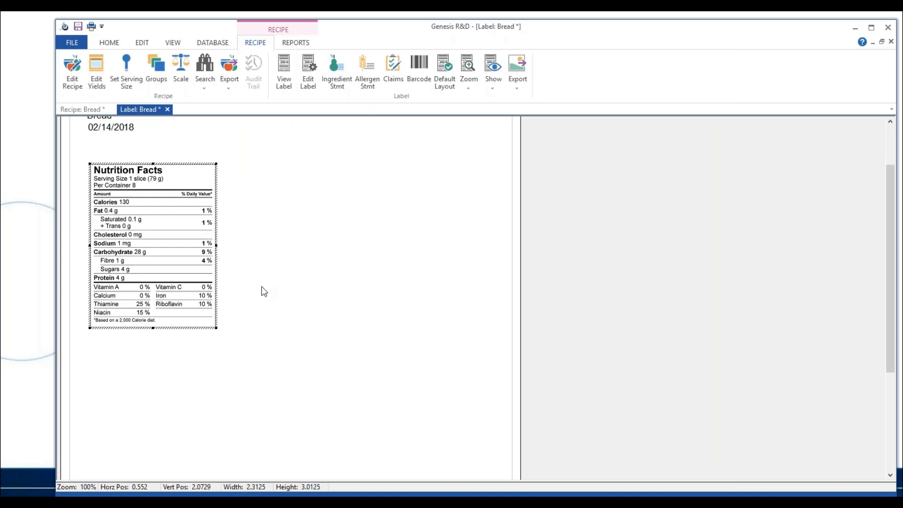
# Enable Show Bilingual in the label's format options and apply it to the Canadian label
pyautogui.click(310, 84)
pyautogui.click(296, 87)
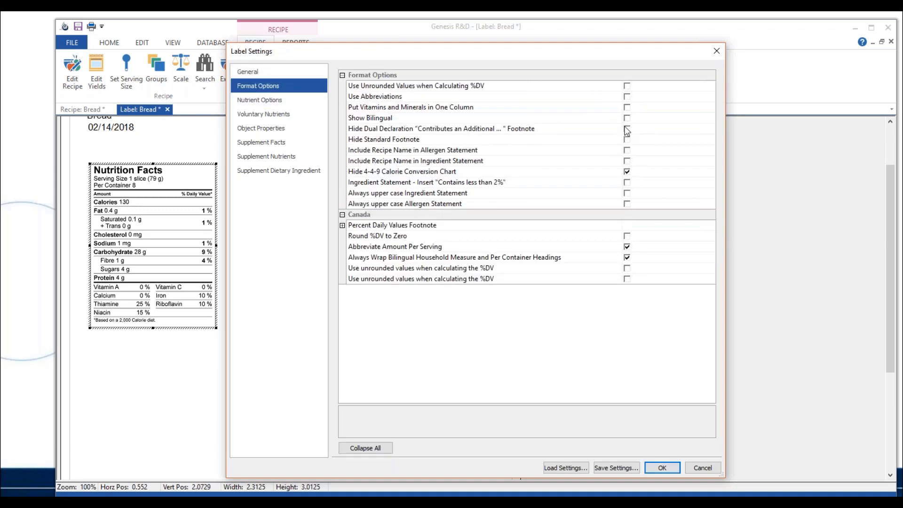
pyautogui.click(627, 119)
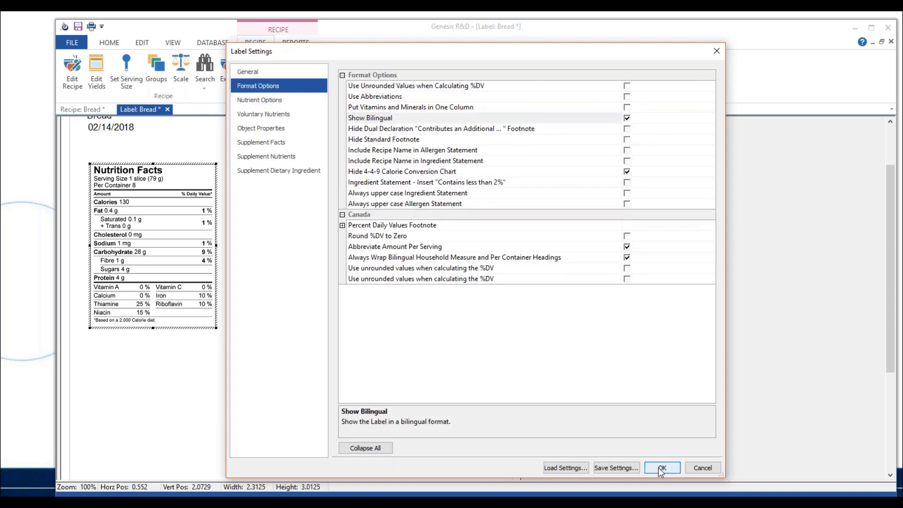
pyautogui.click(663, 468)
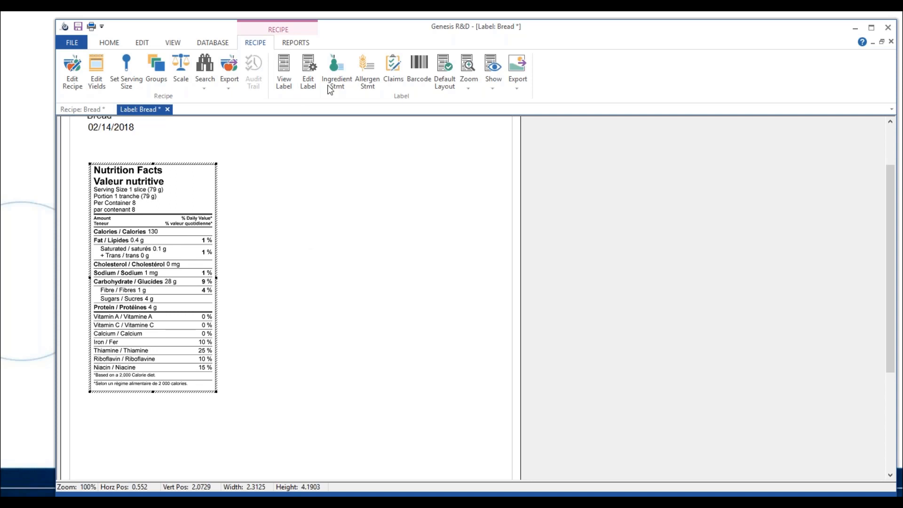
# Change the label's regulation to Mexico in the general label settings and apply it
pyautogui.click(309, 88)
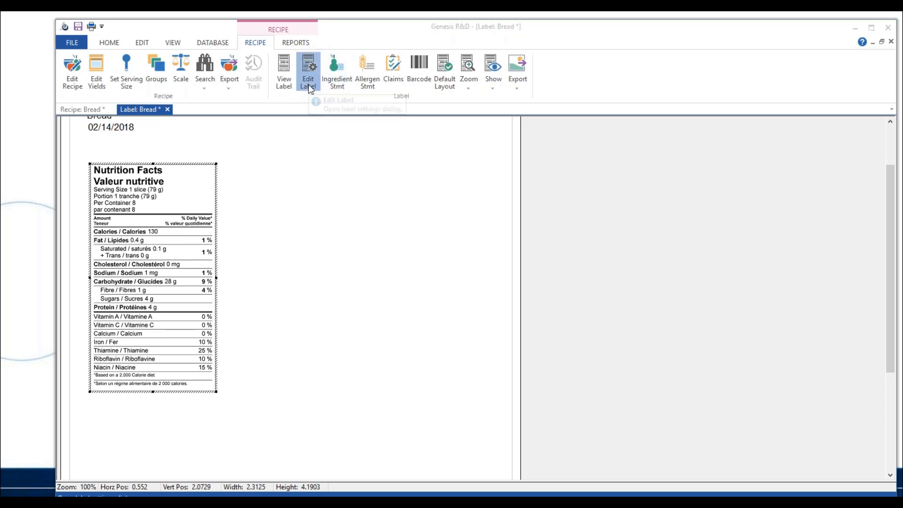
pyautogui.click(307, 71)
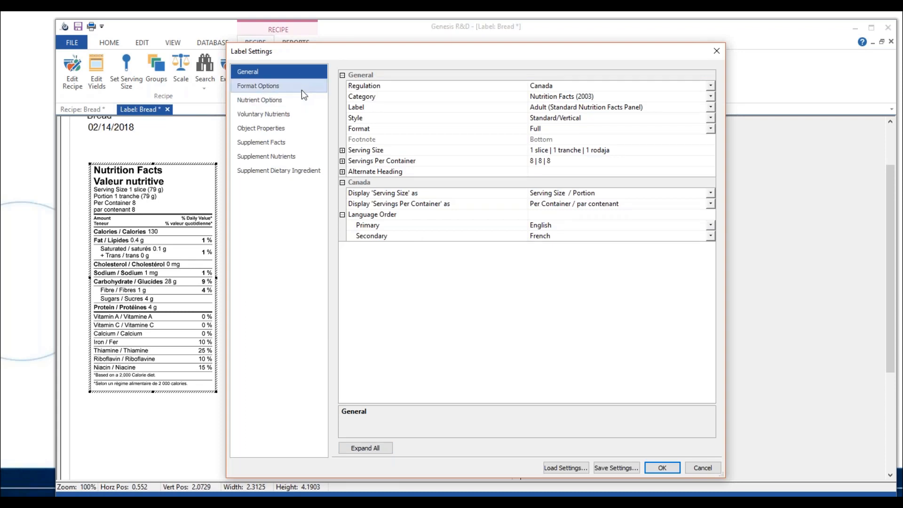
pyautogui.click(708, 86)
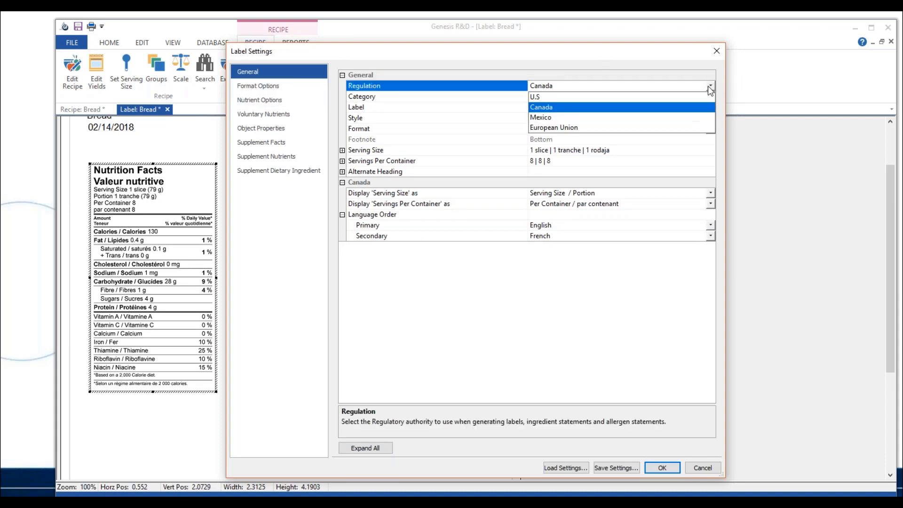
pyautogui.click(601, 122)
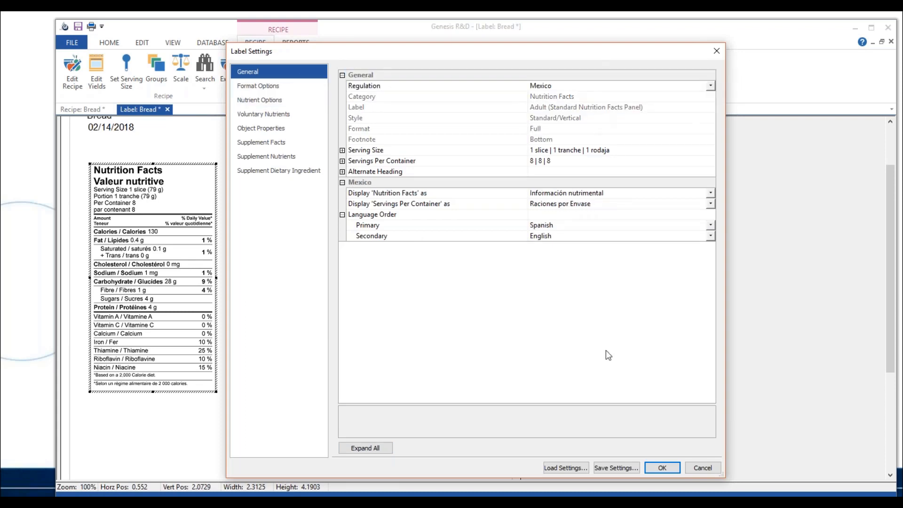
pyautogui.click(662, 468)
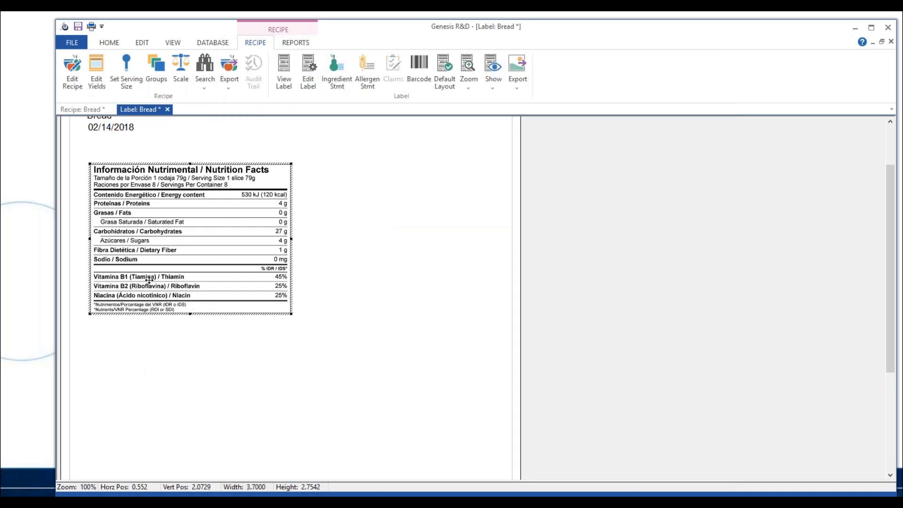
# Change the label's regulation to European Union, apply it, and switch to the presentation's Label Options slide
pyautogui.click(307, 78)
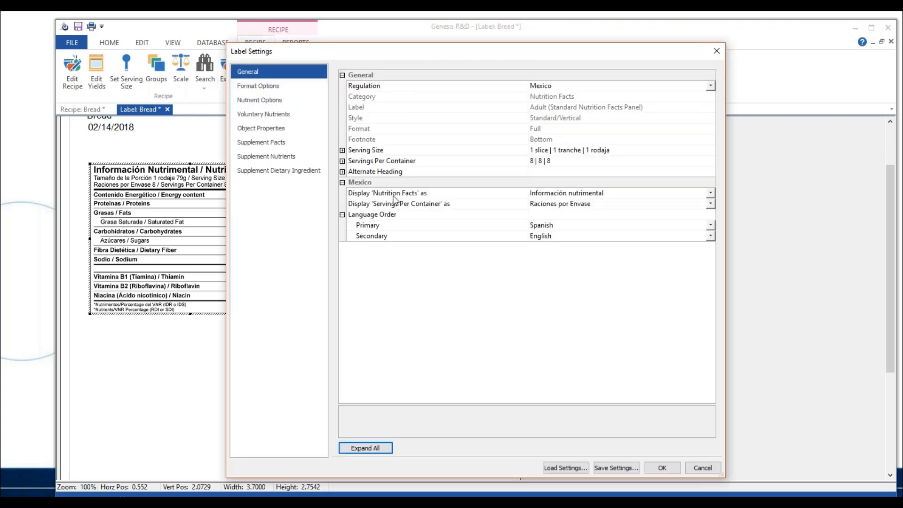
pyautogui.click(271, 88)
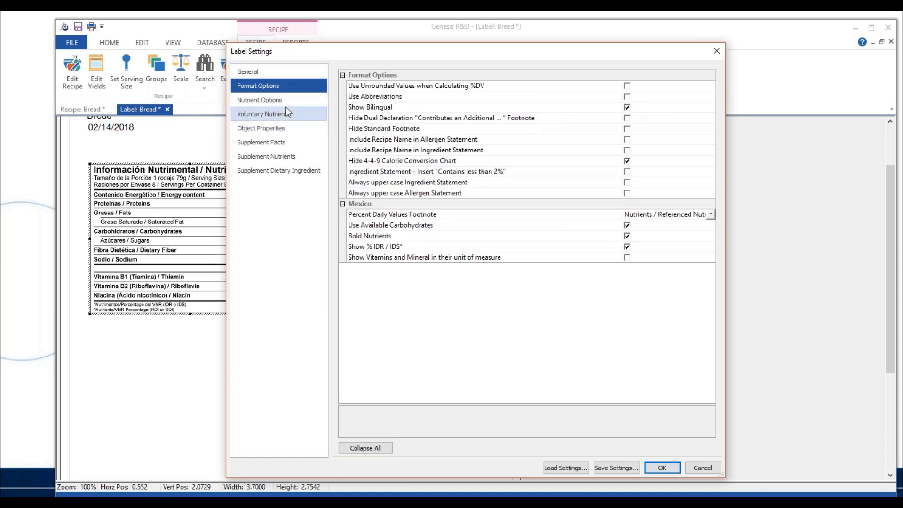
pyautogui.click(279, 74)
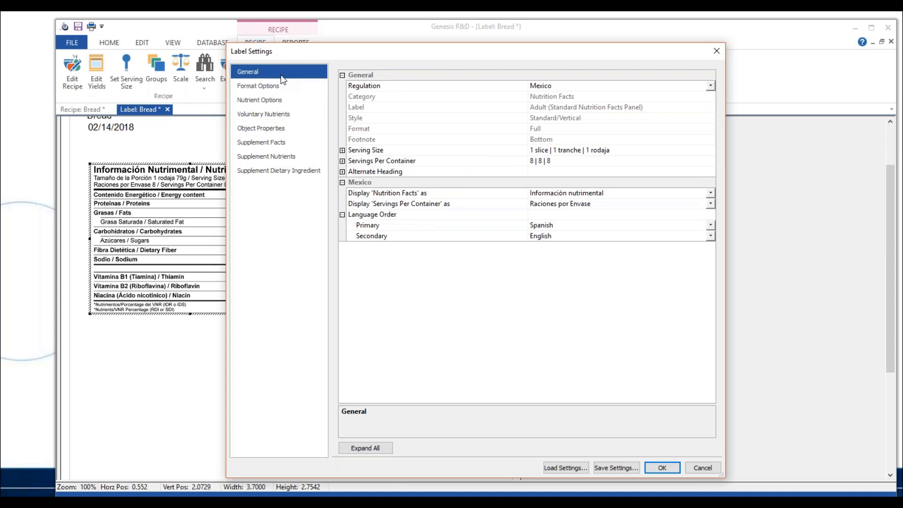
pyautogui.click(708, 88)
pyautogui.click(646, 123)
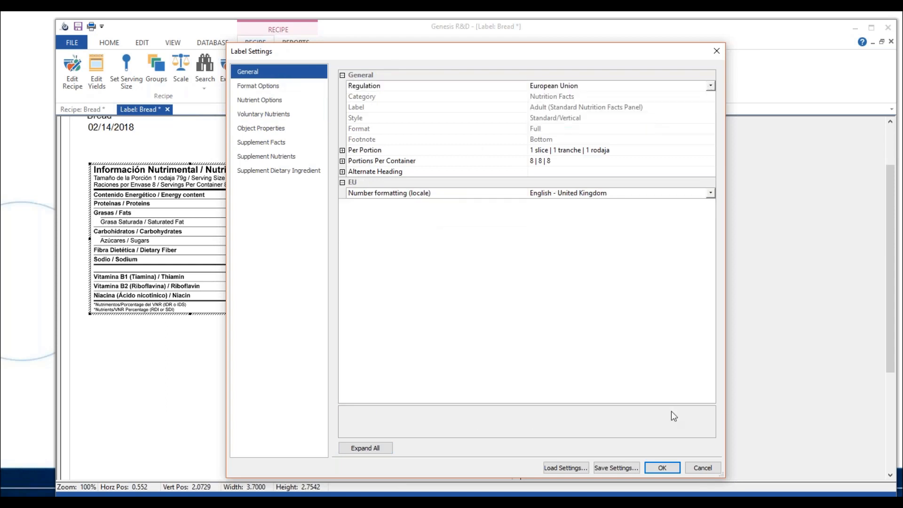
pyautogui.click(658, 465)
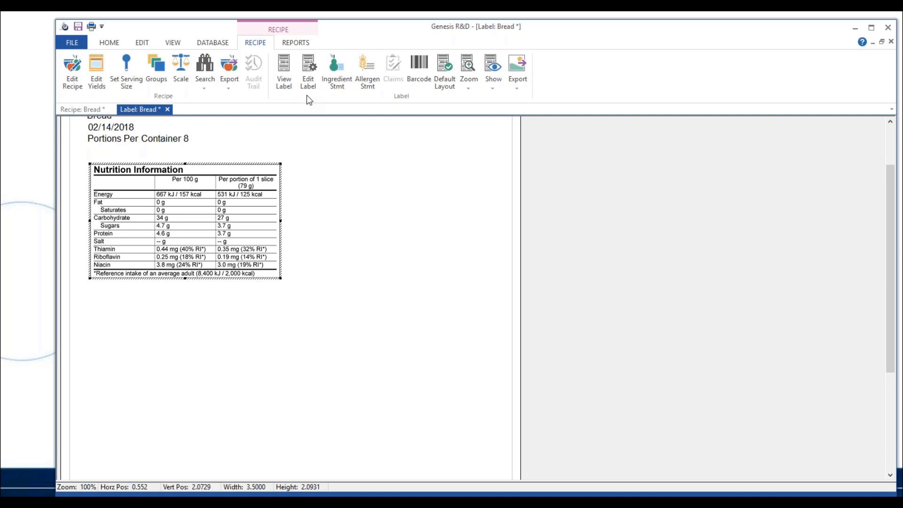
pyautogui.hotkey('alt', 'Tab')
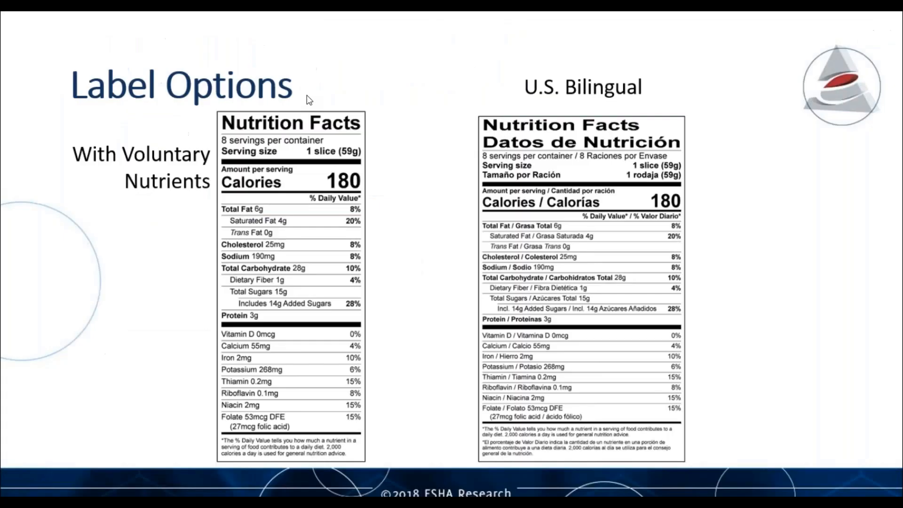
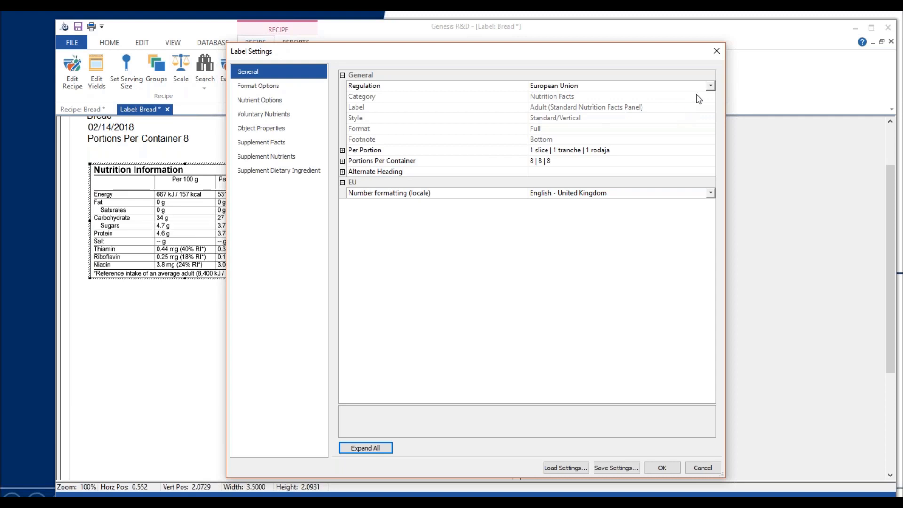
# Change the label's regulation to U.S in the general label settings and apply it
pyautogui.click(710, 86)
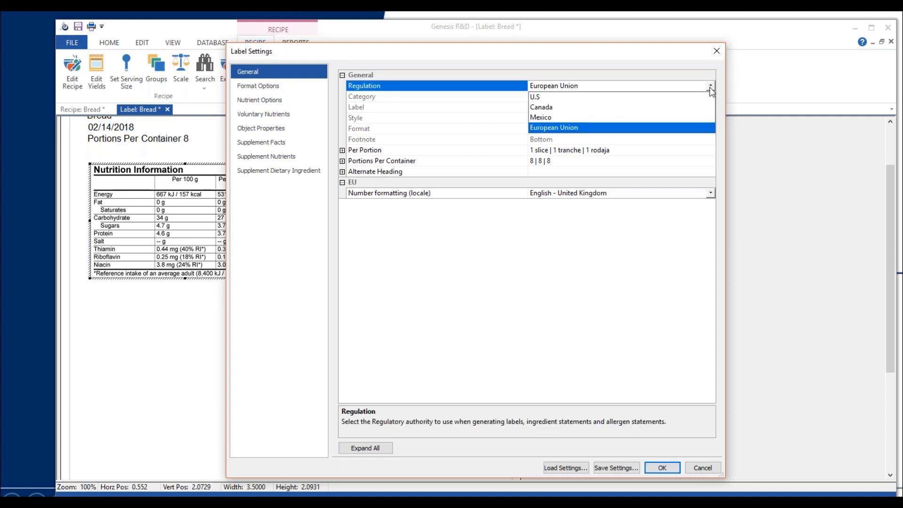
pyautogui.click(613, 97)
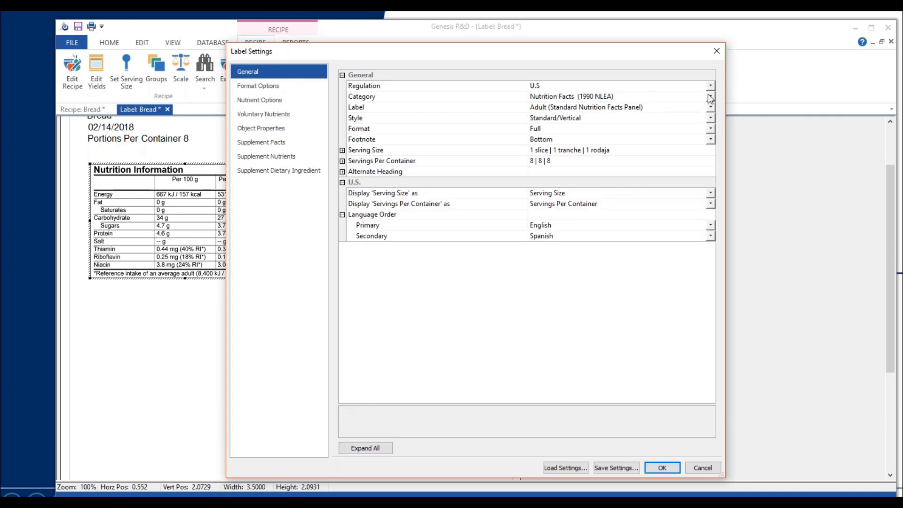
pyautogui.click(662, 468)
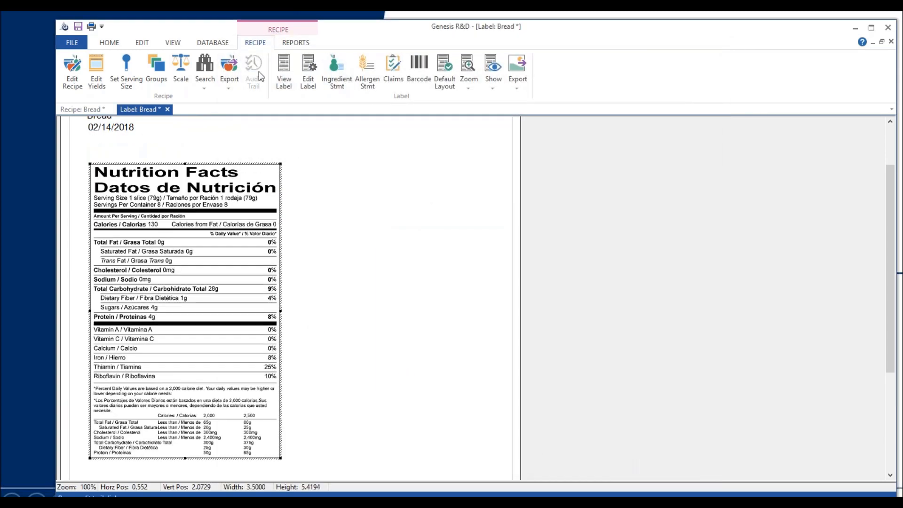
# Disable Show Bilingual in the U.S. label's format options and apply the change
pyautogui.click(309, 71)
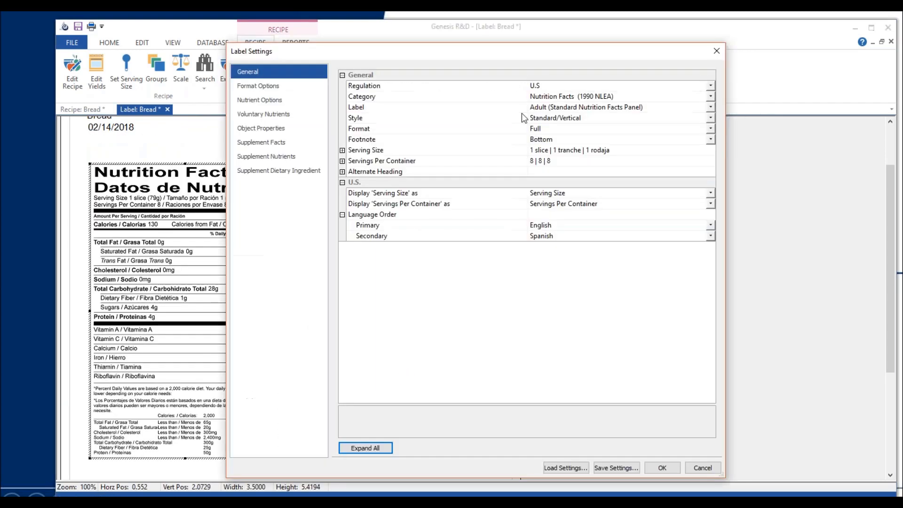
pyautogui.click(259, 86)
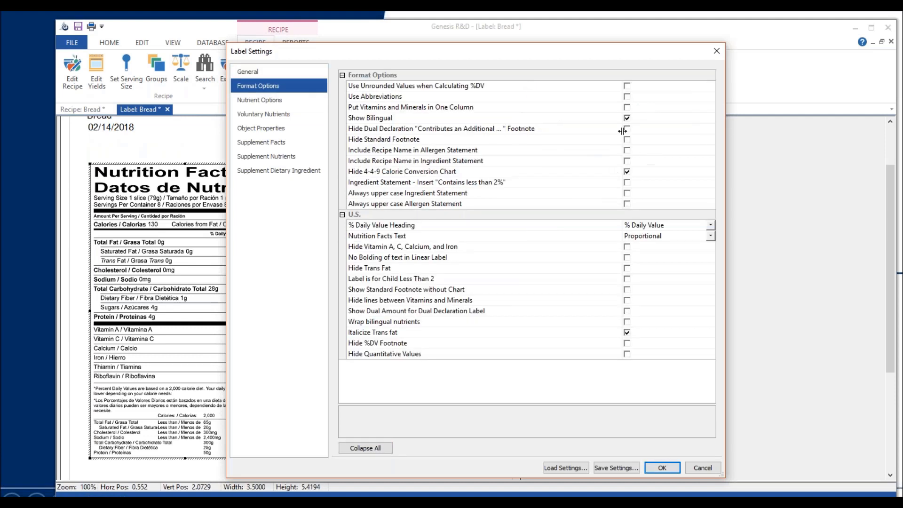
pyautogui.click(628, 118)
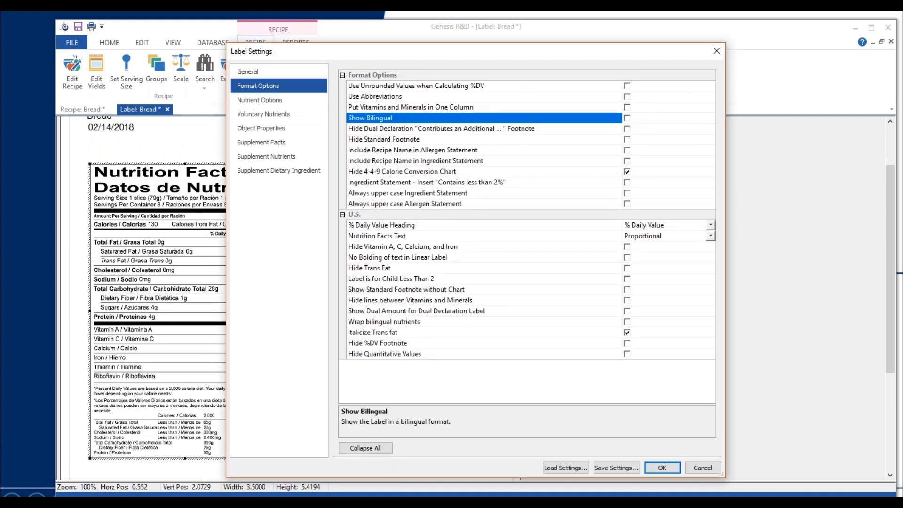
pyautogui.click(662, 469)
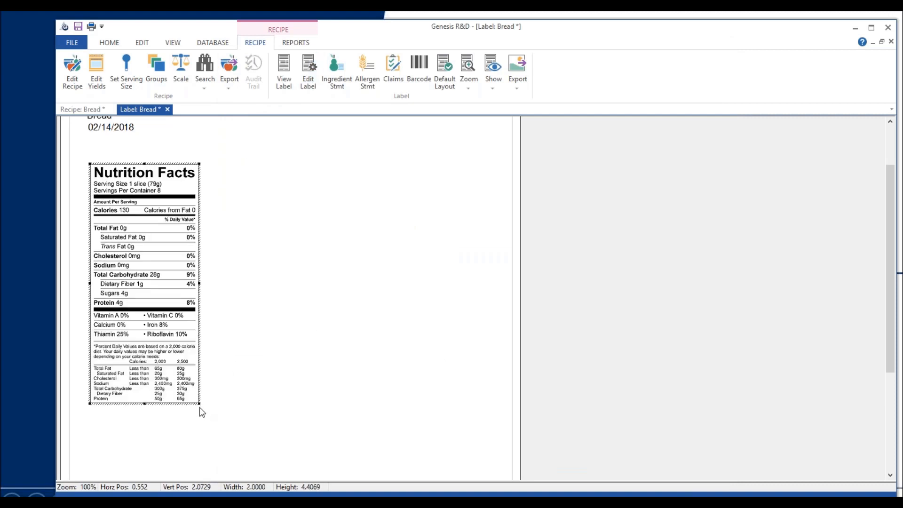
# Set the label's category to Nutrition Facts (2016) in the general label settings and apply it
pyautogui.click(310, 89)
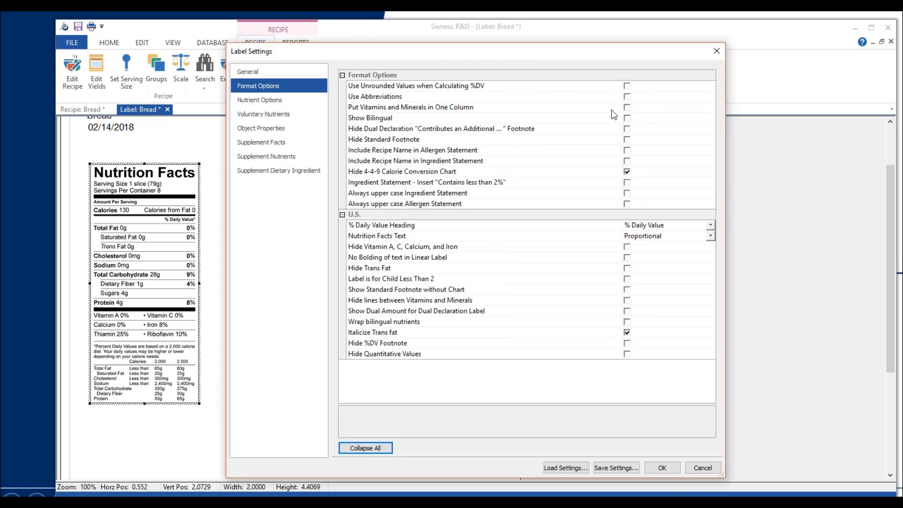
pyautogui.click(300, 71)
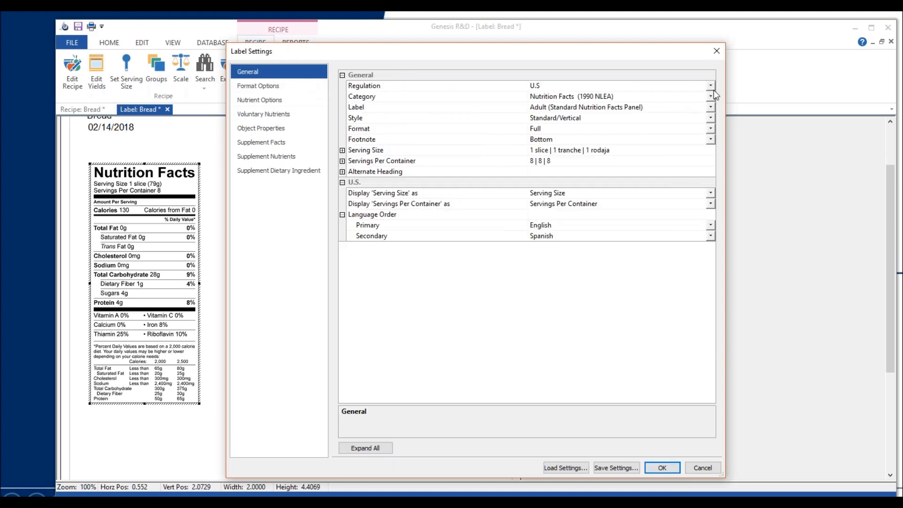
pyautogui.click(711, 97)
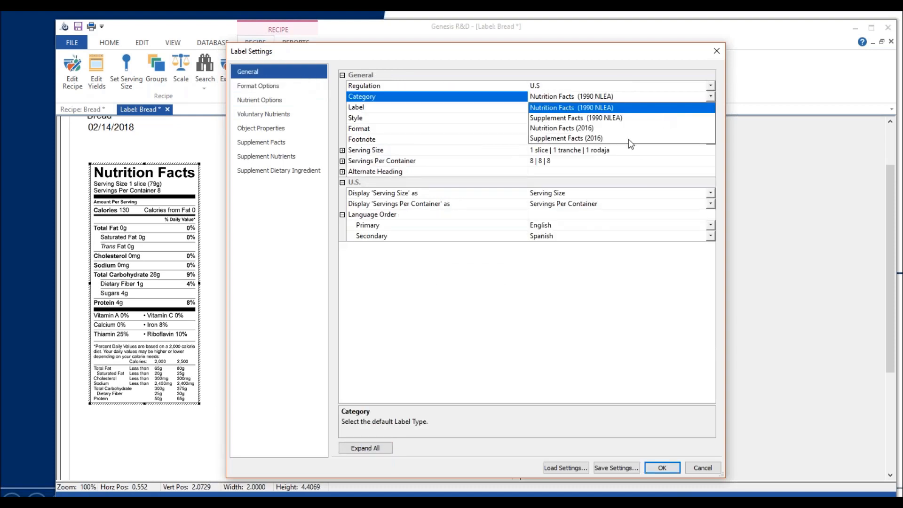
pyautogui.click(611, 129)
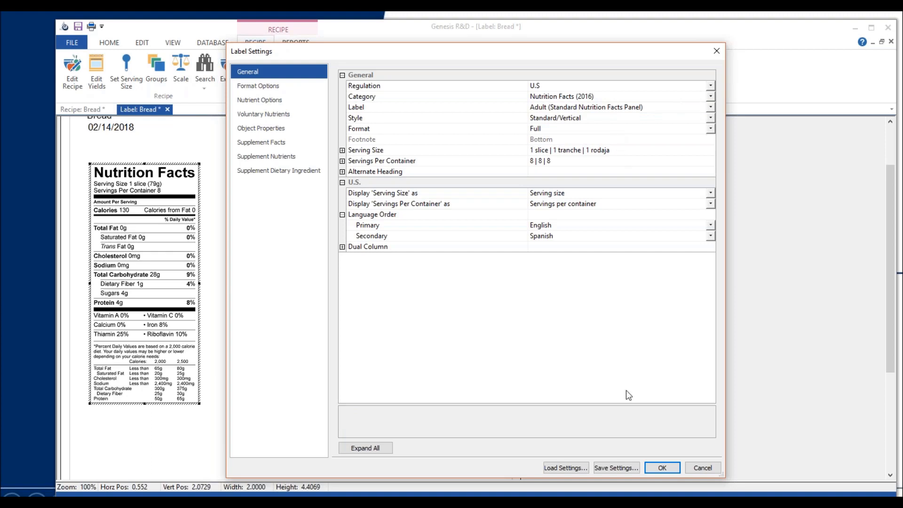
pyautogui.click(663, 468)
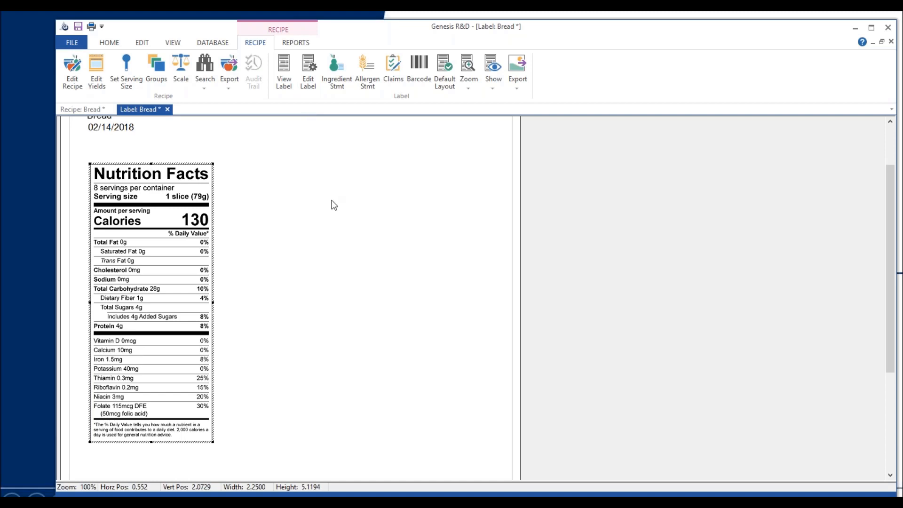
# Exclude Vitamin B3 - Niacin Equiv, Vitamin B2, Vitamin B1 and Folate, DFE from the 2016 label's voluntary nutrients and apply
pyautogui.click(309, 90)
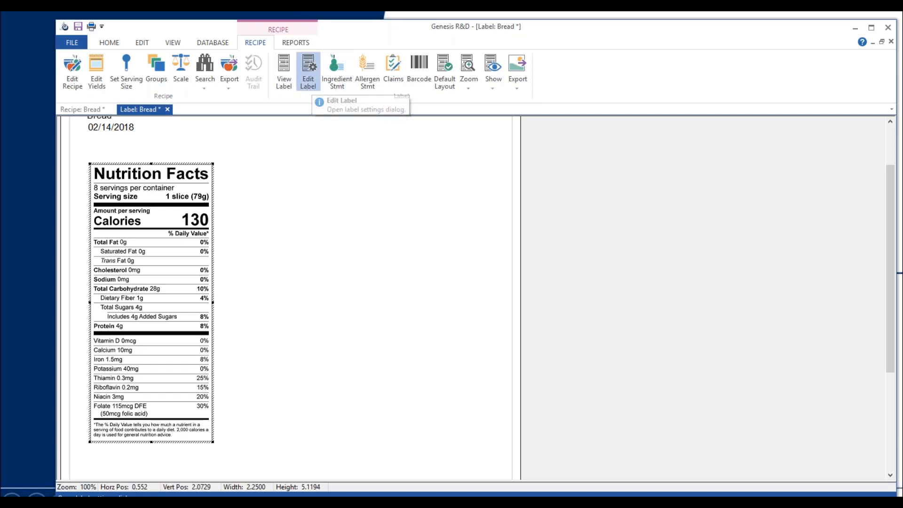
pyautogui.click(288, 115)
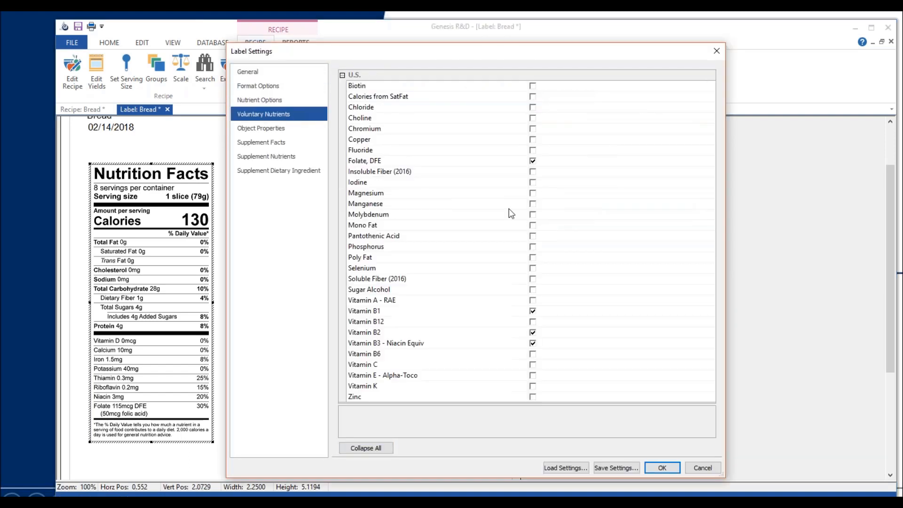
pyautogui.click(533, 343)
pyautogui.click(532, 333)
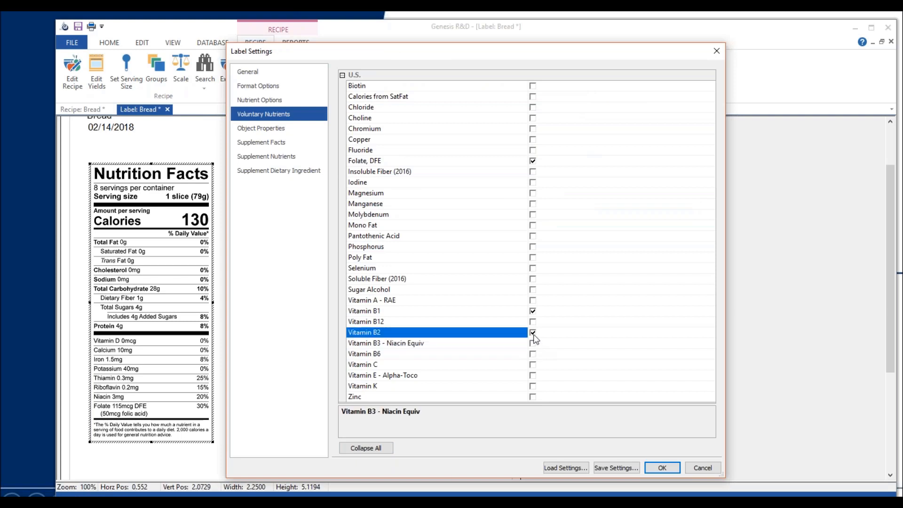
pyautogui.click(532, 311)
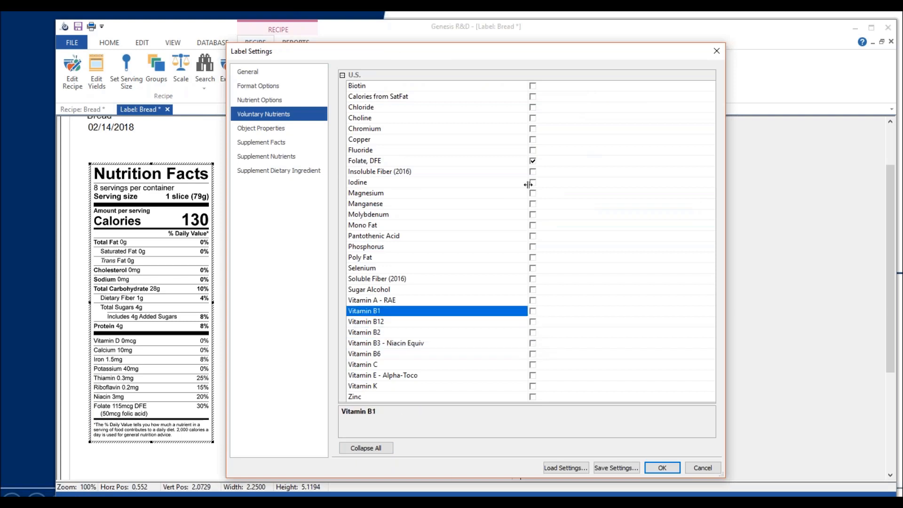
pyautogui.click(532, 160)
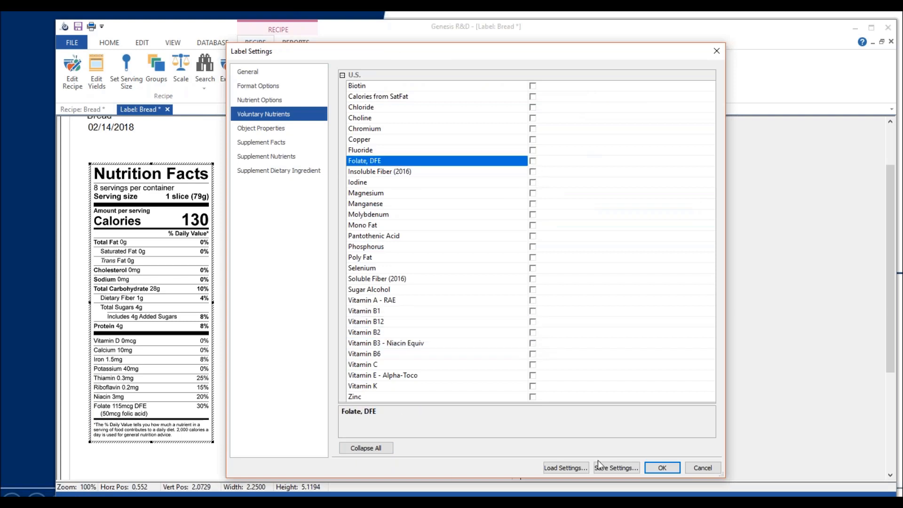
pyautogui.click(660, 468)
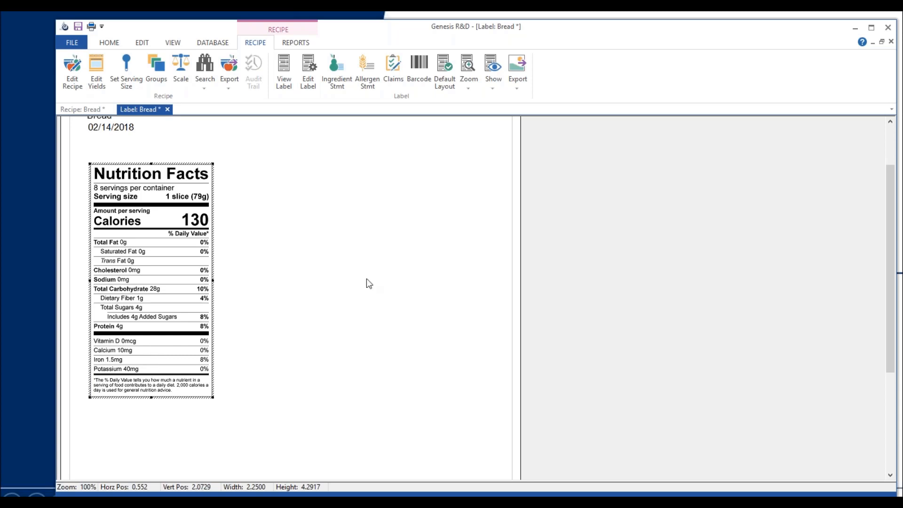
# Switch the label's category back to Nutrition Facts (1990 NLEA) and apply it
pyautogui.click(308, 88)
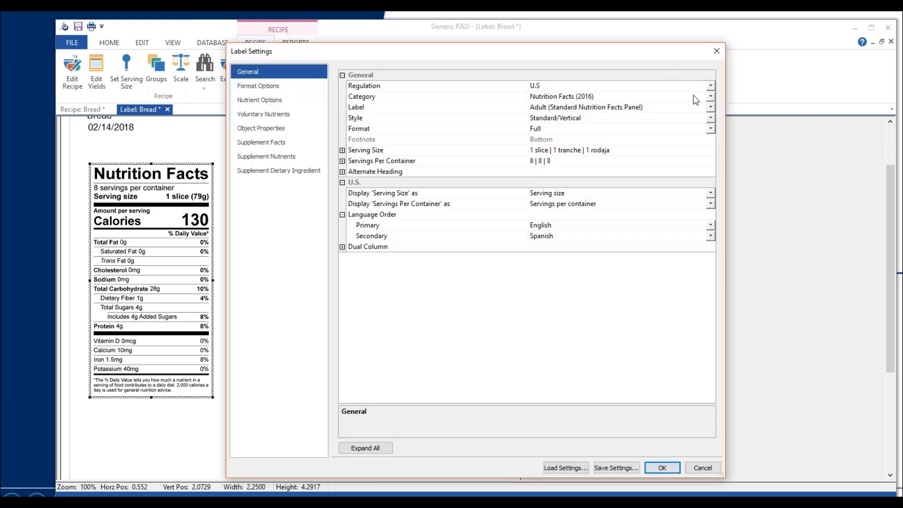
pyautogui.click(711, 95)
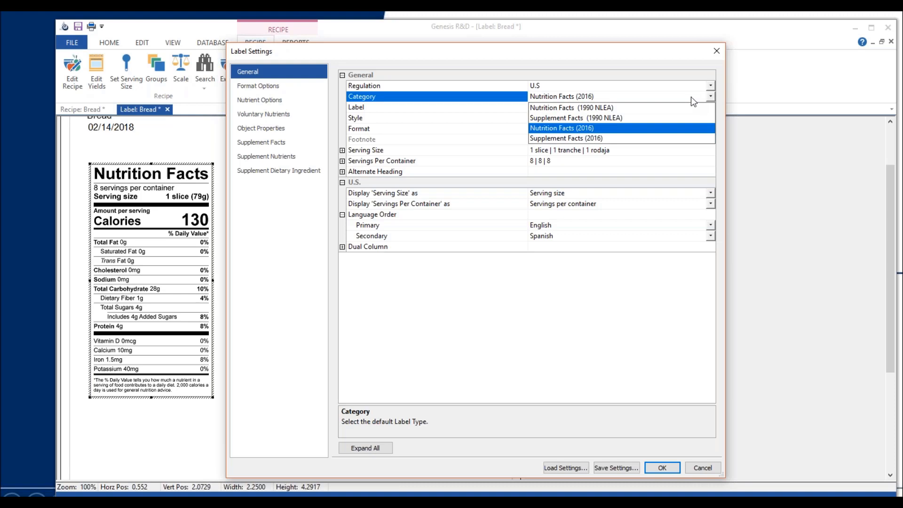
pyautogui.click(643, 108)
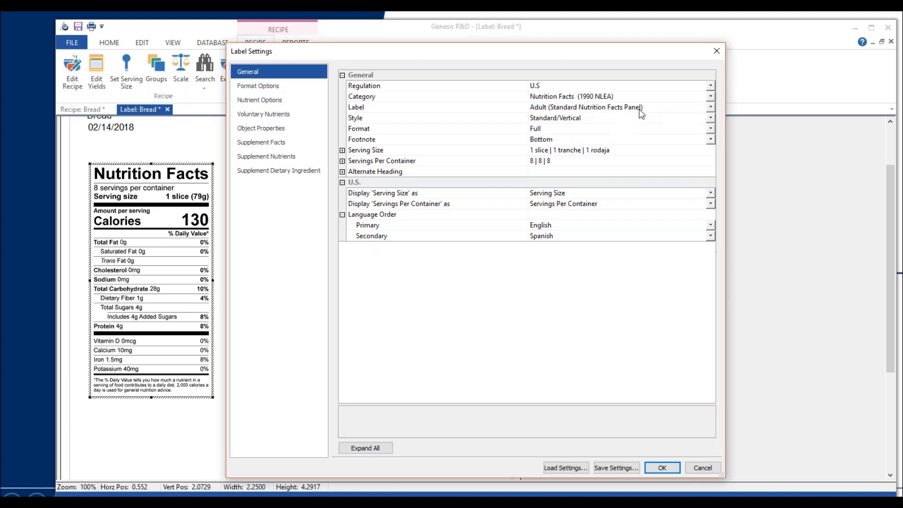
pyautogui.click(663, 468)
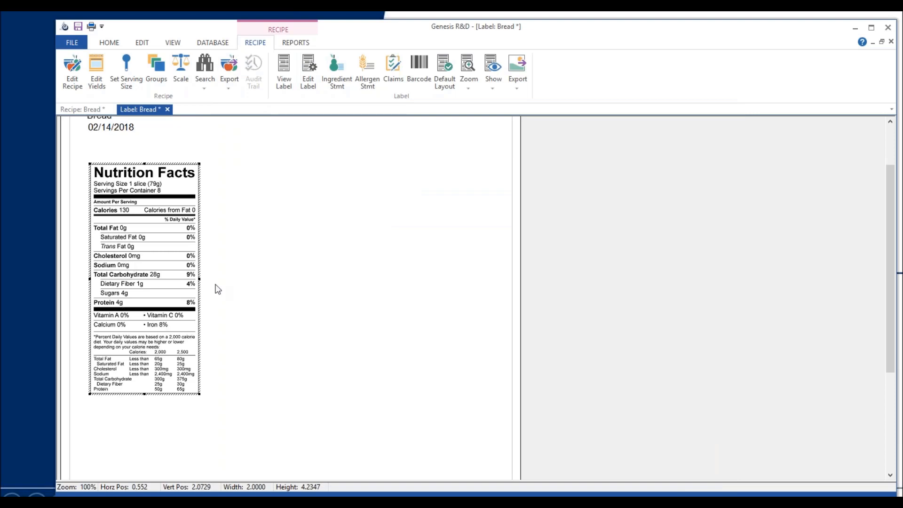
# Add Vitamin D - IU and Potassium as voluntary nutrients on the 1990 NLEA label and apply
pyautogui.click(310, 82)
pyautogui.click(275, 114)
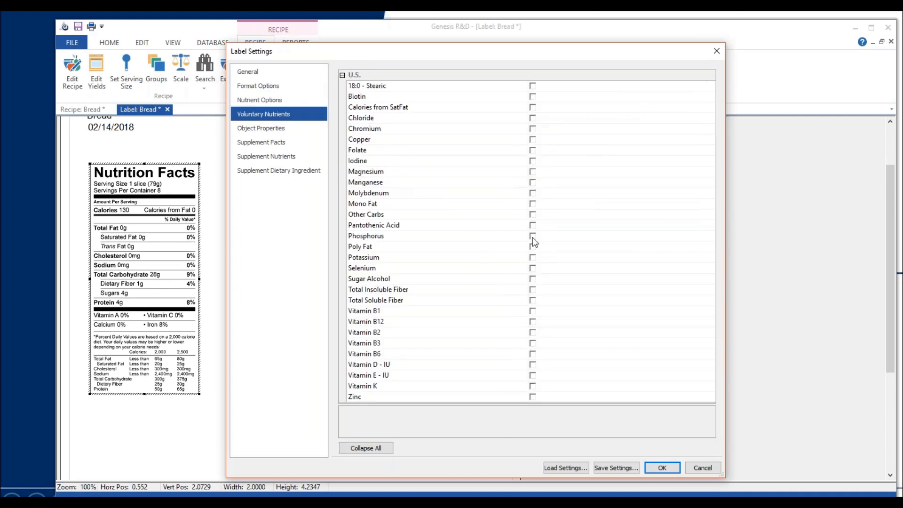
pyautogui.click(533, 365)
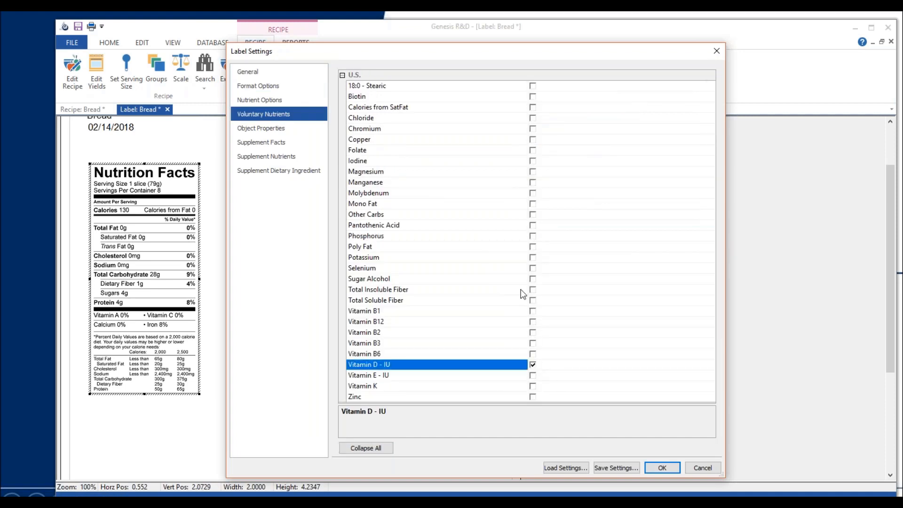
pyautogui.click(533, 258)
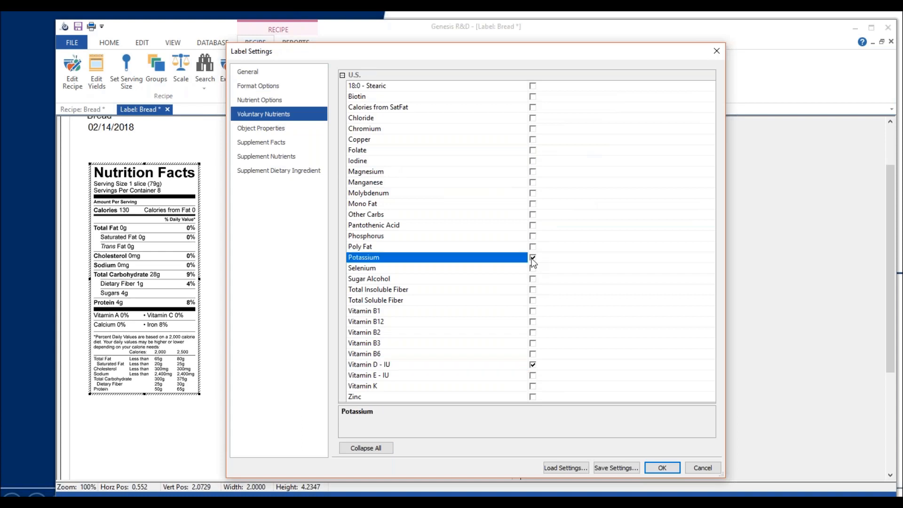
pyautogui.click(661, 468)
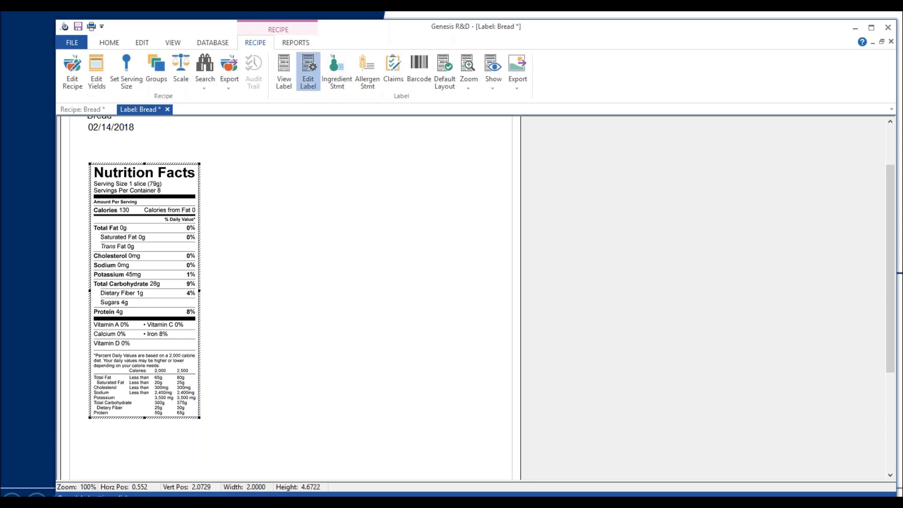
# Return the label's category to Nutrition Facts (2016) and apply the general settings
pyautogui.click(308, 71)
pyautogui.click(259, 72)
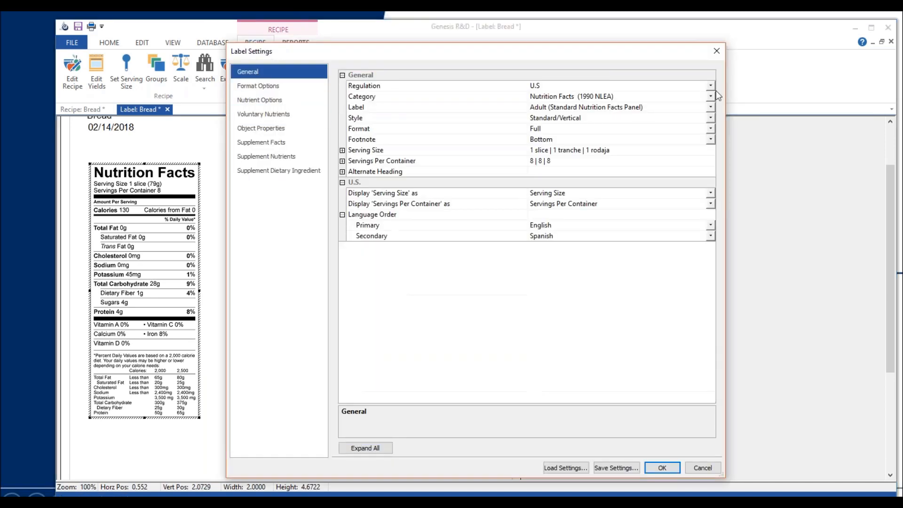
pyautogui.click(710, 96)
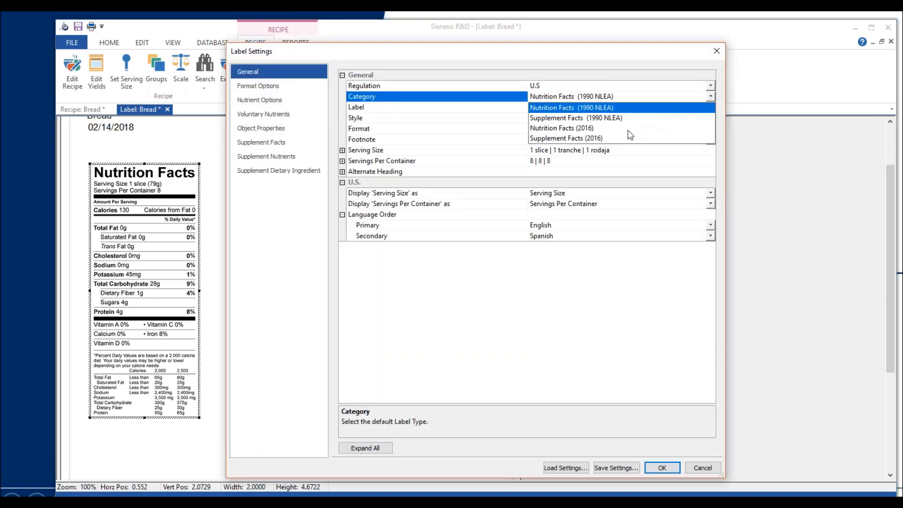
pyautogui.click(589, 128)
pyautogui.click(665, 469)
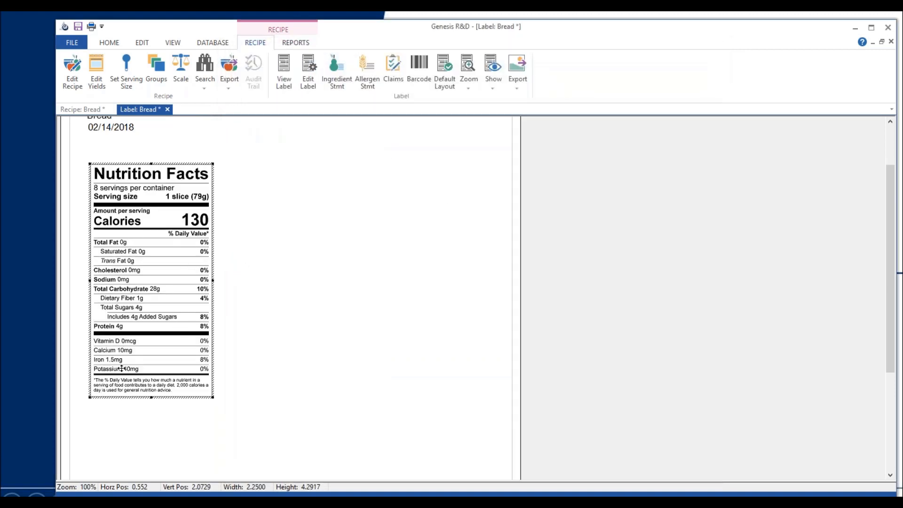
# Add Vitamin A - RAE and Vitamin C as voluntary nutrients on the 2016 label and apply
pyautogui.click(307, 86)
pyautogui.click(291, 115)
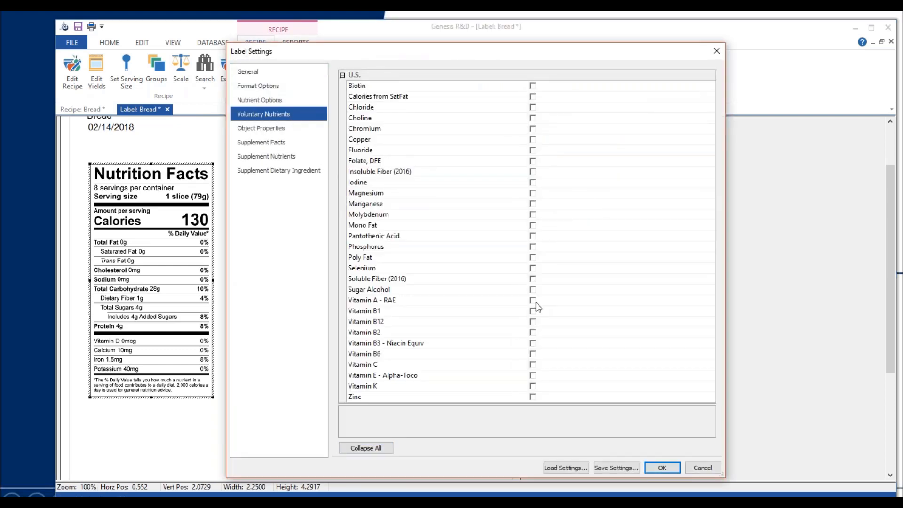
pyautogui.click(534, 301)
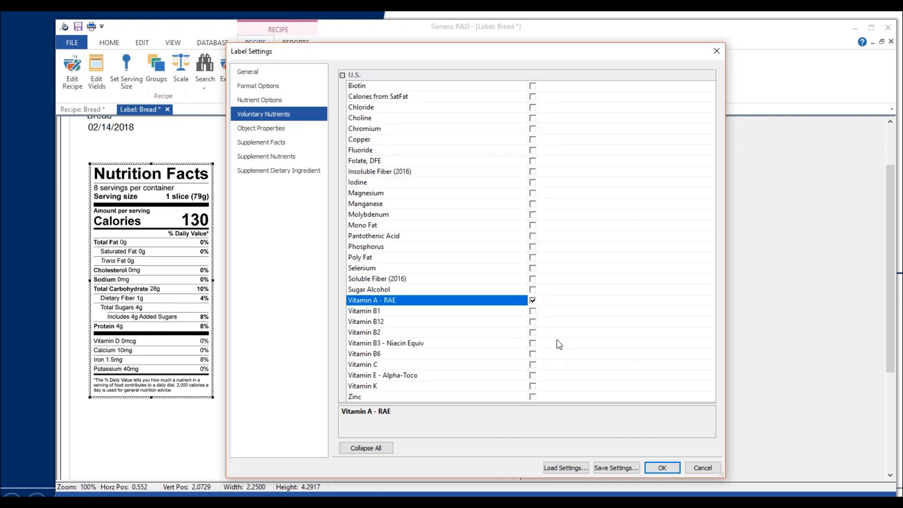
pyautogui.click(533, 365)
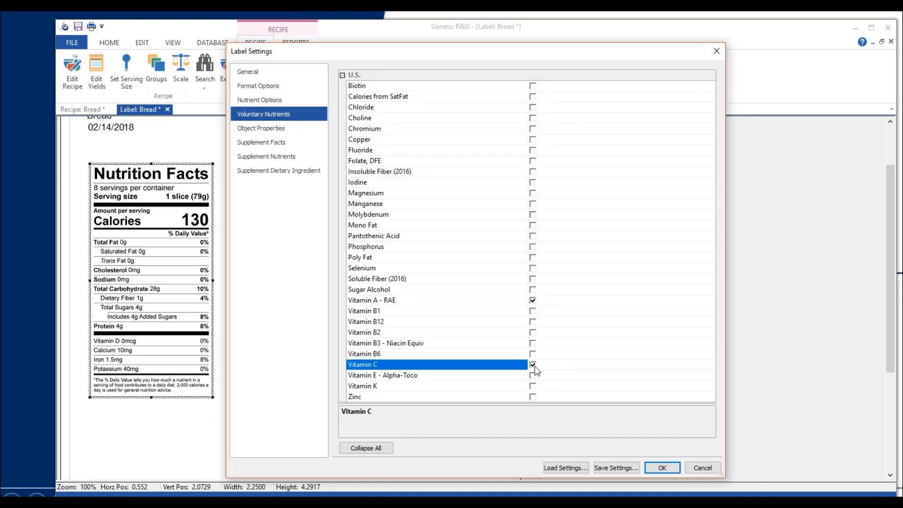
pyautogui.click(658, 469)
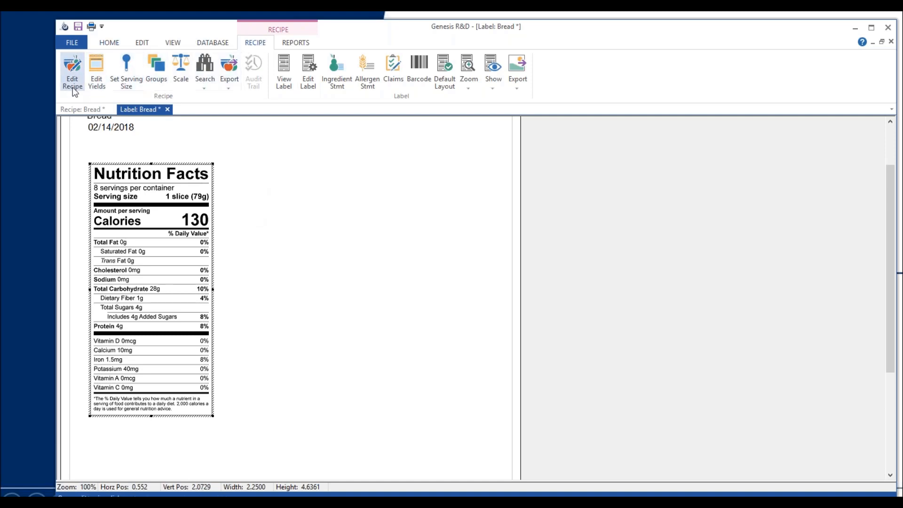
# Override the Bread recipe's Calories (kcal) value with 120 in its nutrient data and accept the change
pyautogui.click(72, 71)
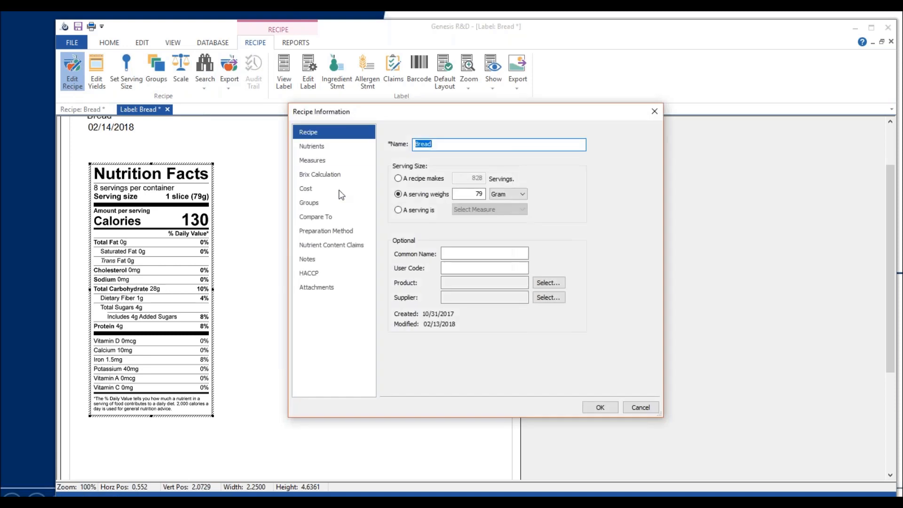
pyautogui.click(321, 148)
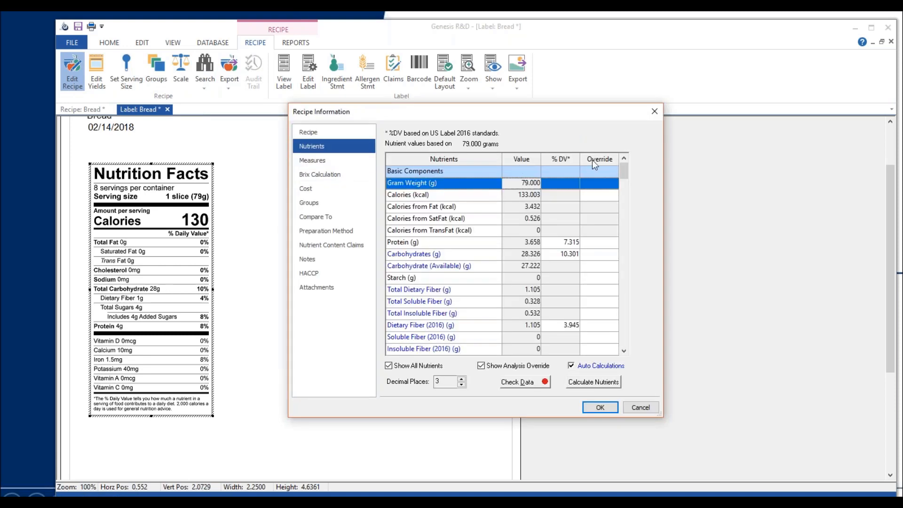
pyautogui.click(593, 194)
pyautogui.write('12')
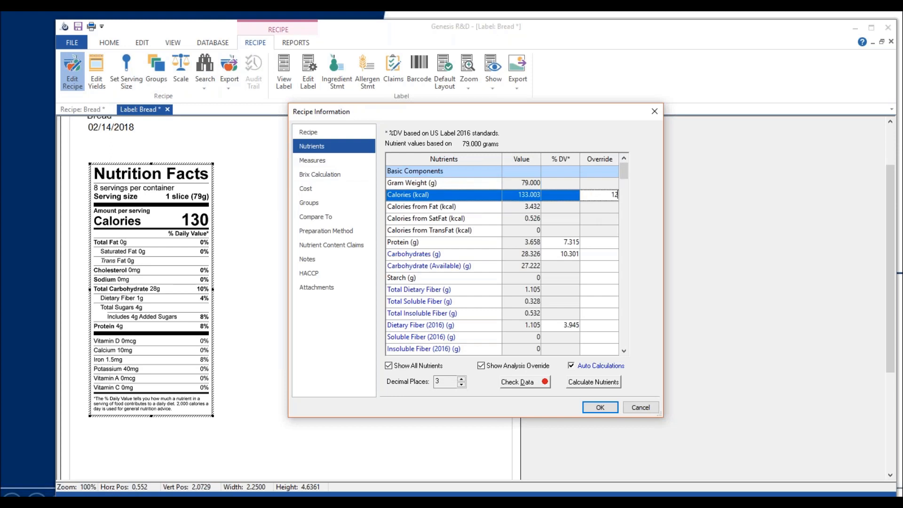
pyautogui.write('0')
pyautogui.click(600, 407)
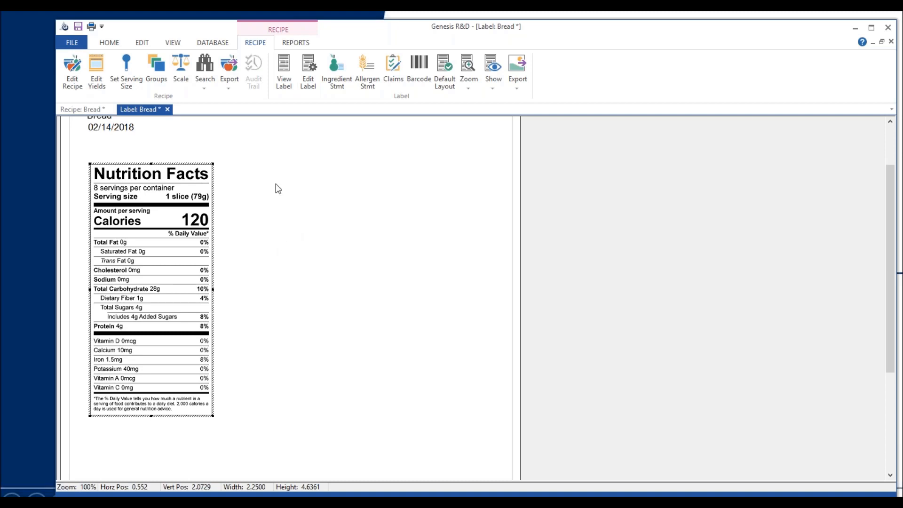
# Examine the label's object properties, including the option to apply all settings to existing labels, and leave without changes
pyautogui.click(308, 90)
pyautogui.click(297, 115)
pyautogui.click(283, 129)
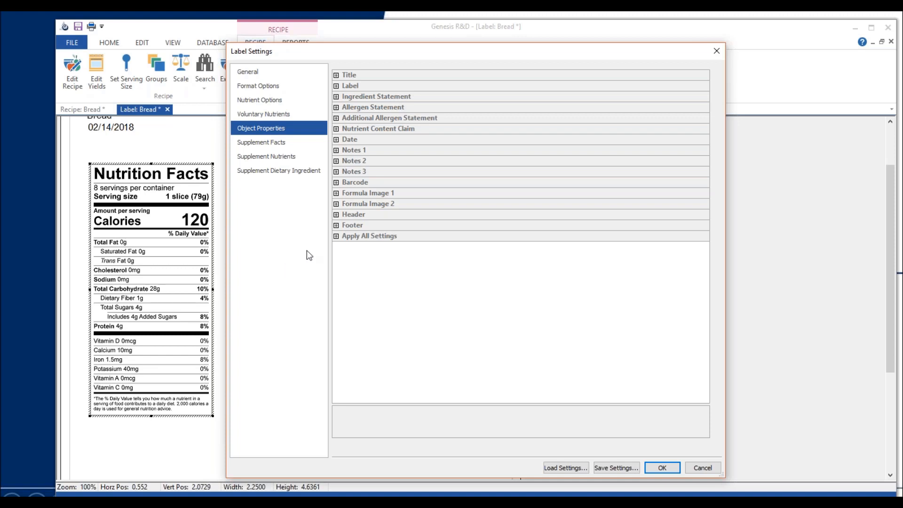
pyautogui.click(336, 237)
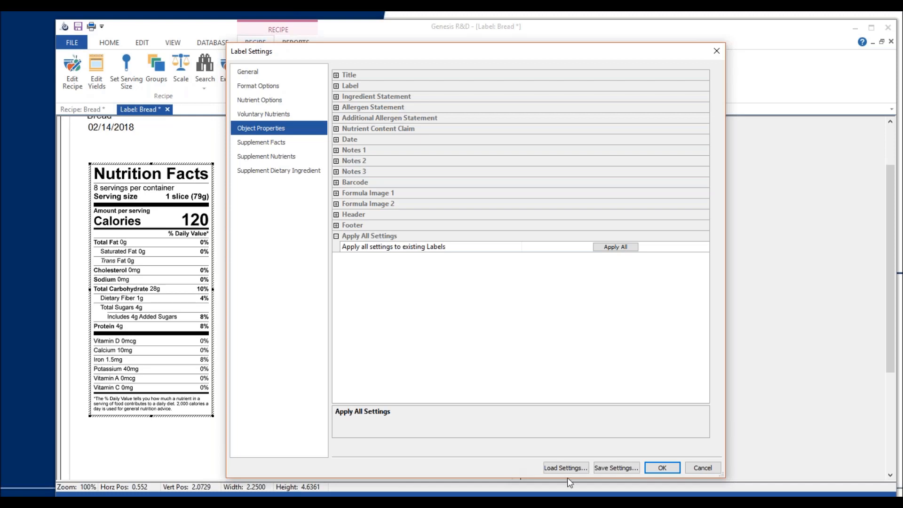
pyautogui.click(703, 468)
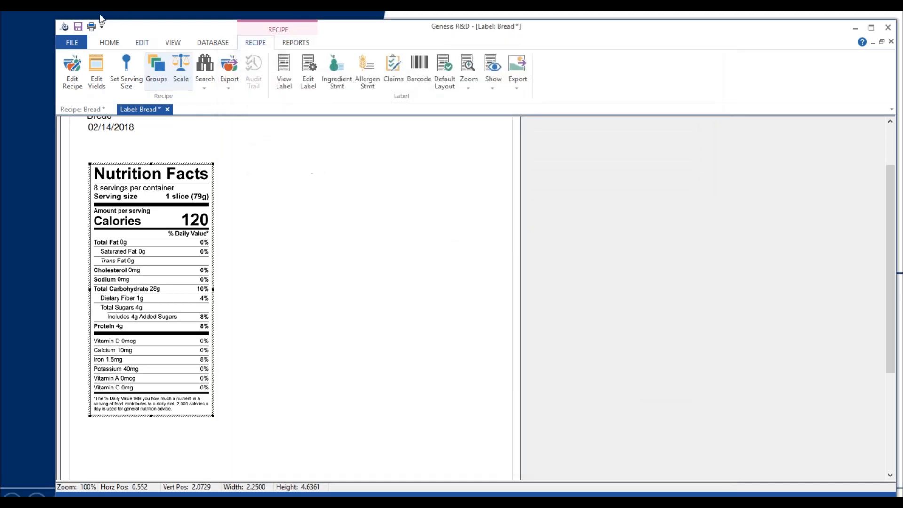
# Review the program's default label preferences for settings file, fonts, export resolution, languages and allergens, and leave without changes
pyautogui.click(110, 43)
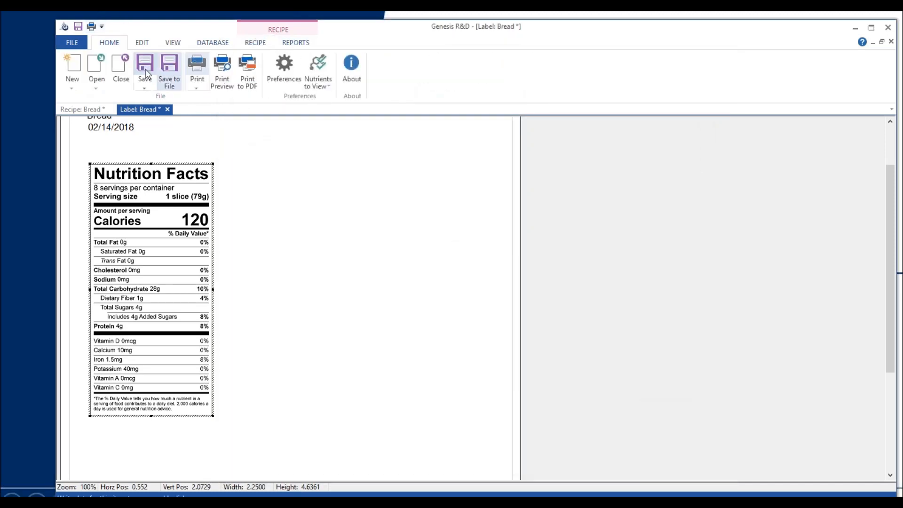
pyautogui.click(275, 85)
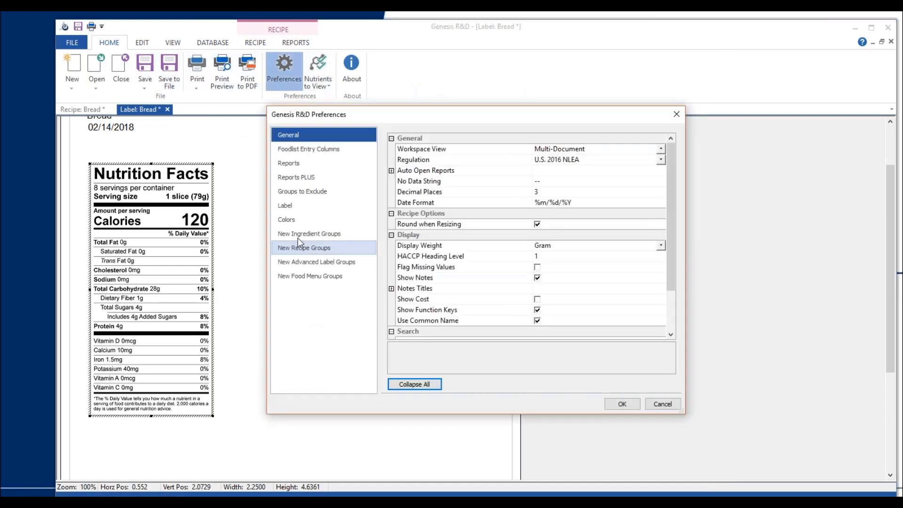
pyautogui.click(298, 208)
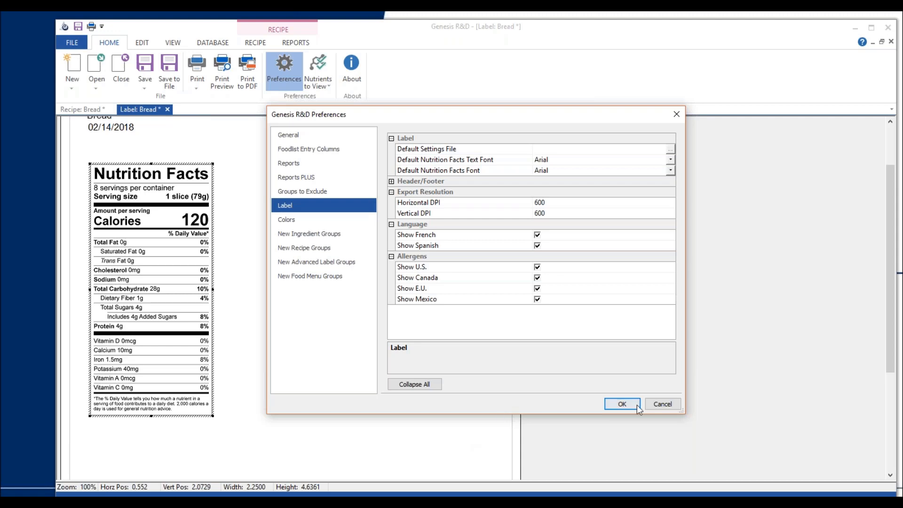
pyautogui.click(660, 404)
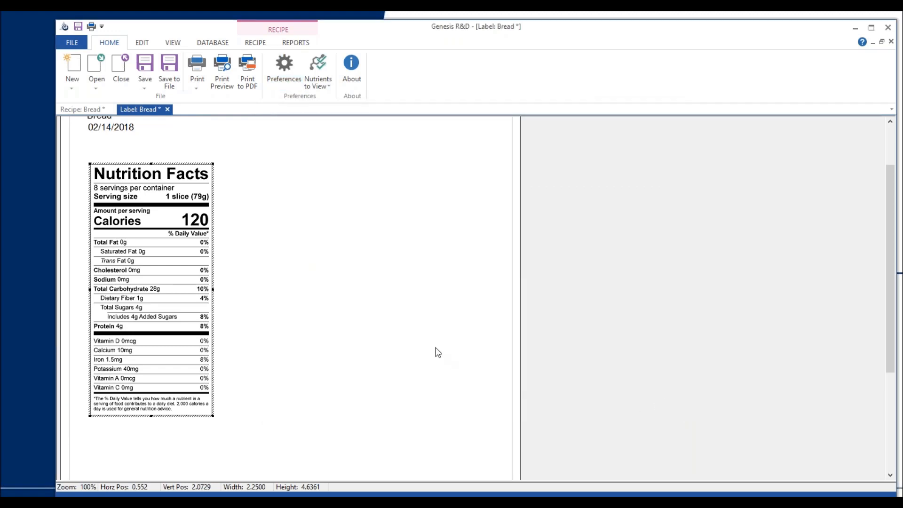